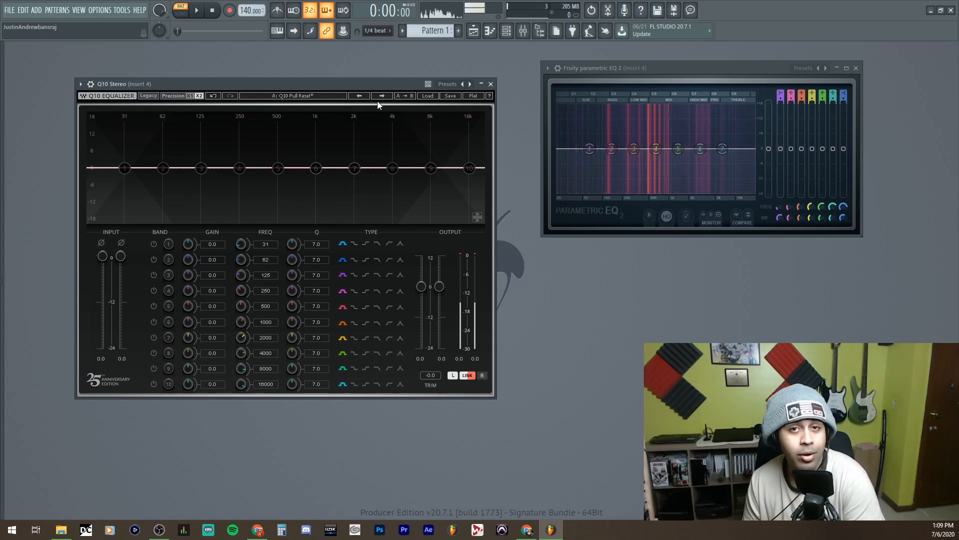
- Arrange the Q10 Stereo and Fruity Parametric EQ 2 windows side by side with their upper edges roughly aligned
{"action": "mouse_move", "coordinate": [262, 85]}
{"action": "left_mouse_down"}
{"action": "mouse_move", "coordinate": [257, 91]}
{"action": "mouse_move", "coordinate": [271, 90]}
{"action": "left_mouse_up"}
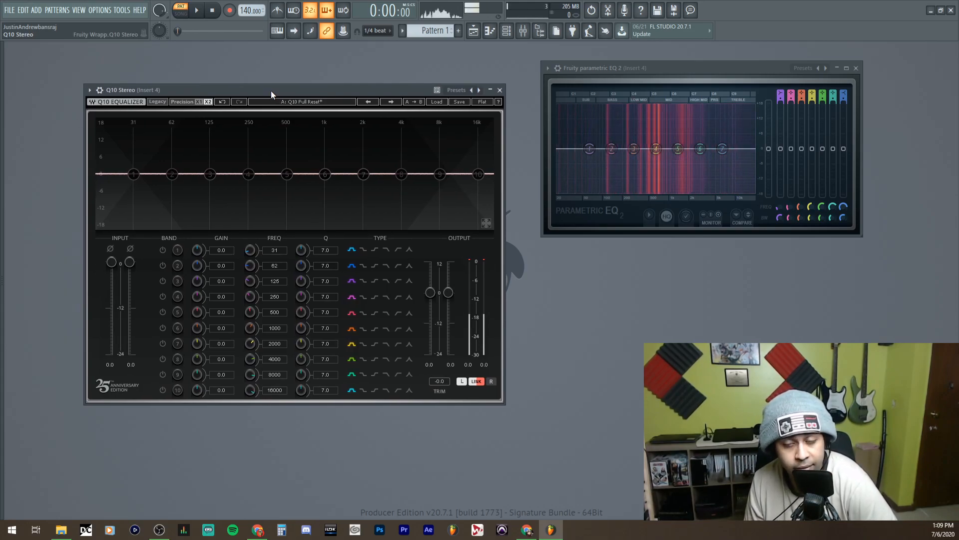
{"action": "left_click", "coordinate": [590, 71]}
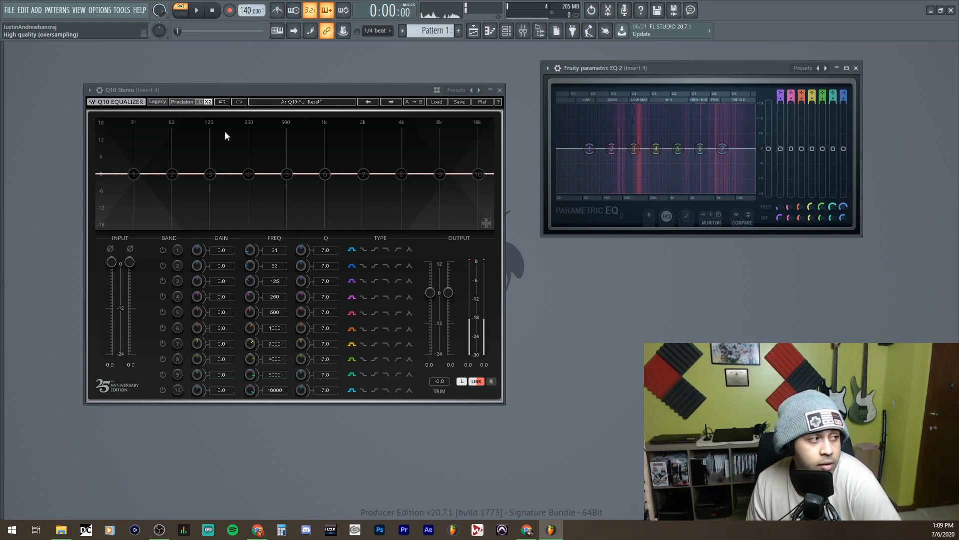
{"action": "left_click_drag", "start_coordinate": [242, 89], "coordinate": [245, 65]}
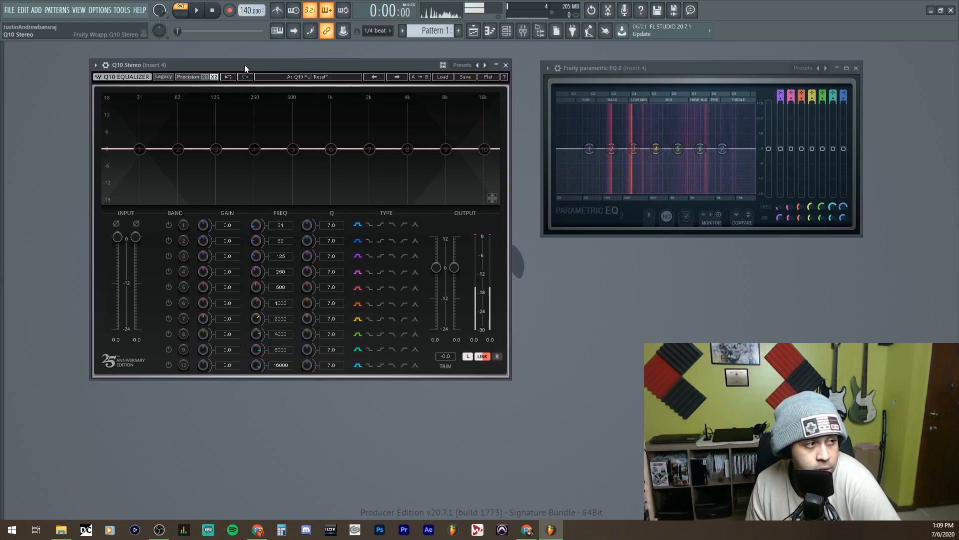
{"action": "left_click_drag", "start_coordinate": [677, 69], "coordinate": [650, 67]}
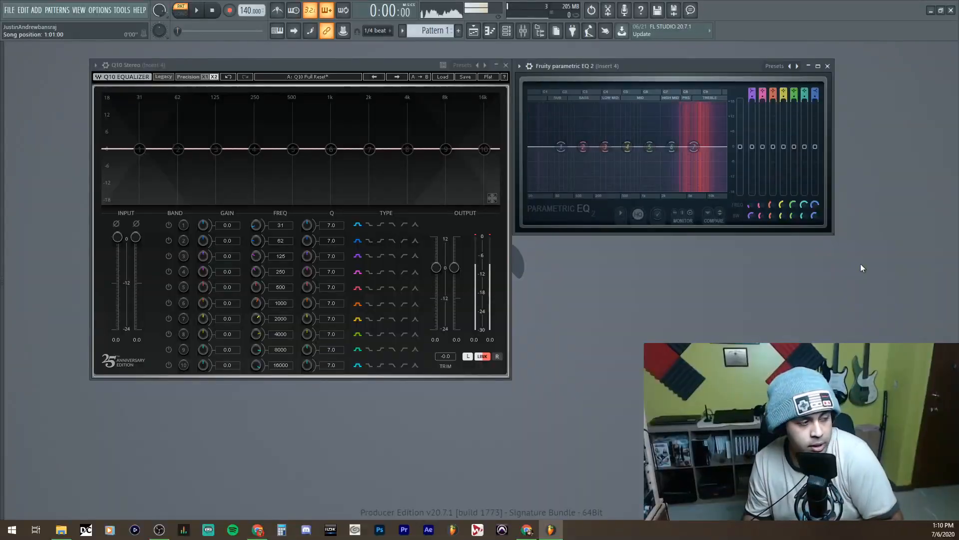
- Boost Q10 band 6 by about 4.2 dB near 876 Hz, and undo the boost
{"action": "left_click", "coordinate": [489, 236]}
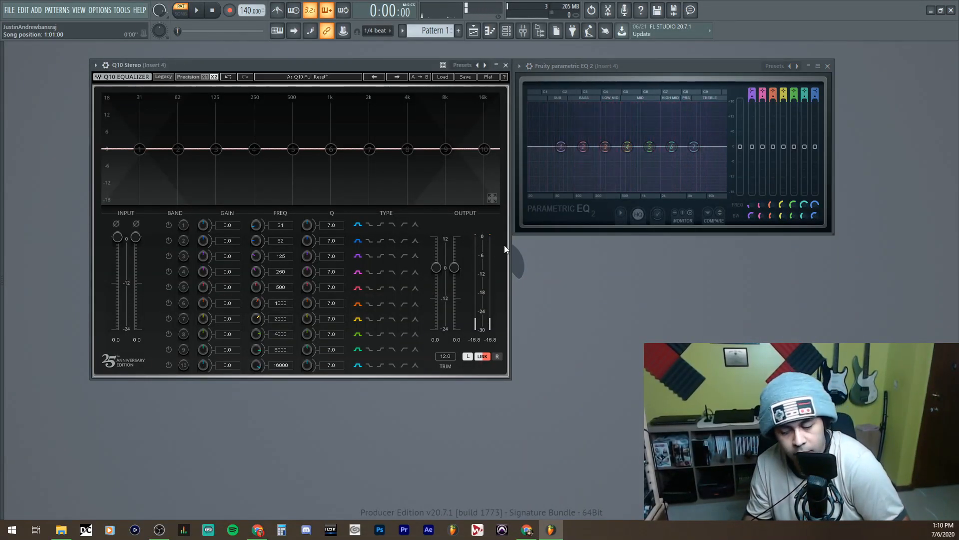
{"action": "mouse_move", "coordinate": [331, 149]}
{"action": "left_mouse_down"}
{"action": "mouse_move", "coordinate": [326, 118]}
{"action": "mouse_move", "coordinate": [356, 128]}
{"action": "mouse_move", "coordinate": [257, 133]}
{"action": "mouse_move", "coordinate": [323, 136]}
{"action": "left_mouse_up"}
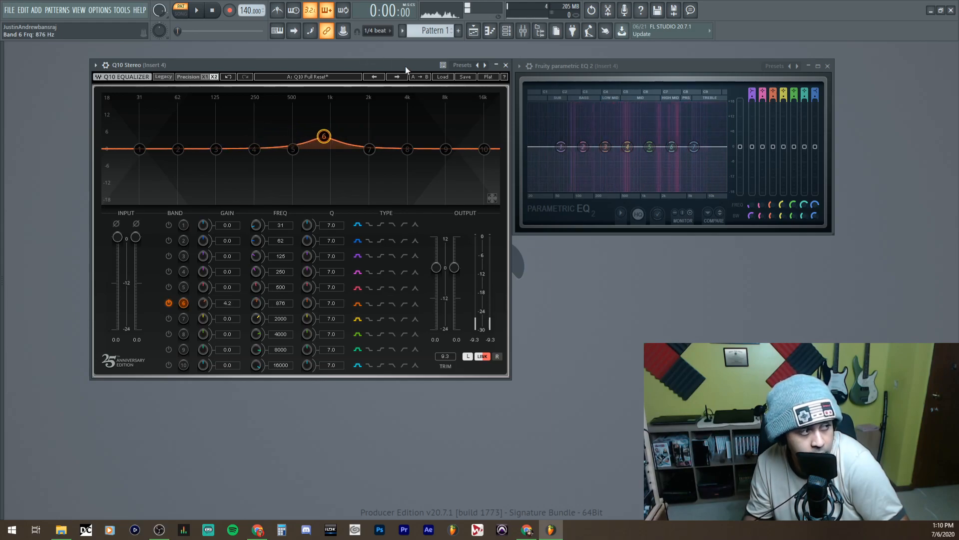
{"action": "left_click", "coordinate": [228, 77]}
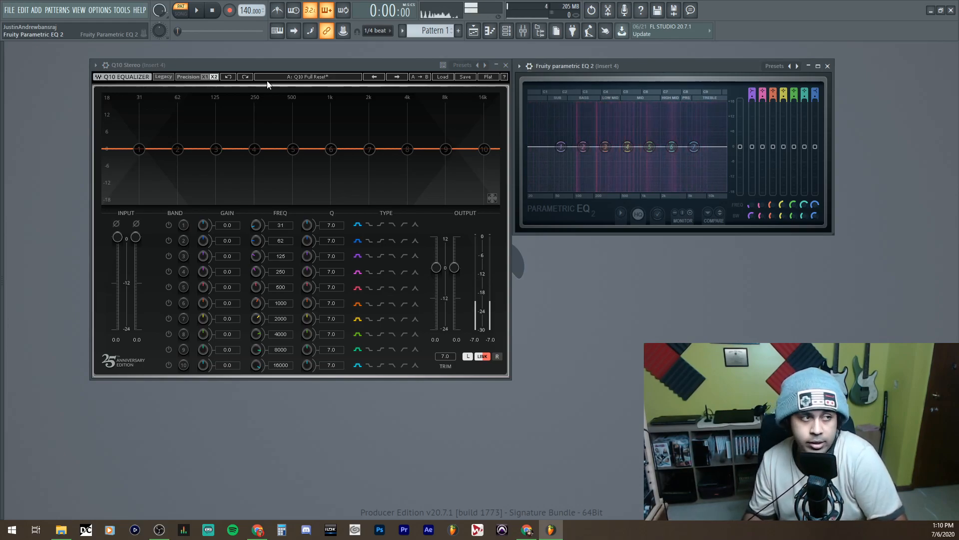
{"action": "left_click", "coordinate": [278, 64]}
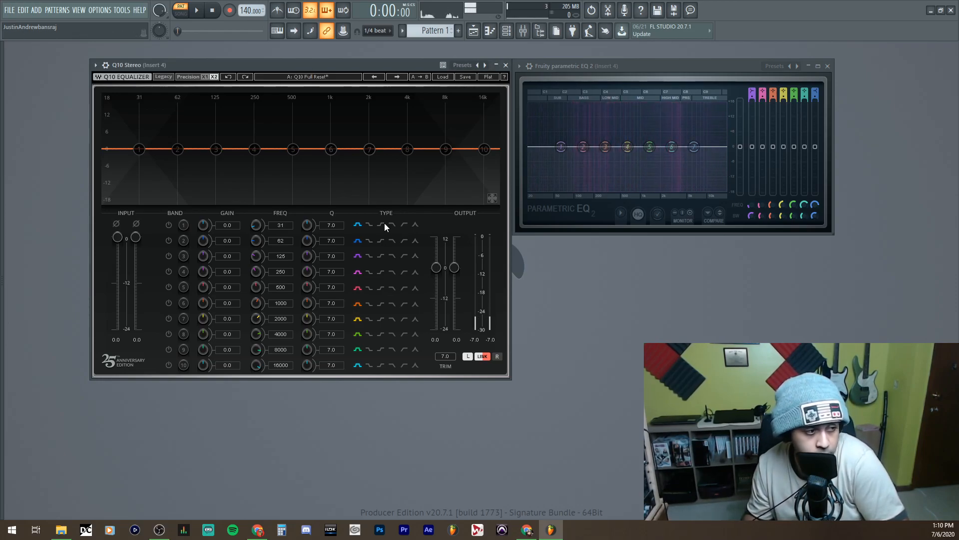
- Switch the Q10 to its Legacy interface and back to the Modern one
{"action": "left_click", "coordinate": [155, 78]}
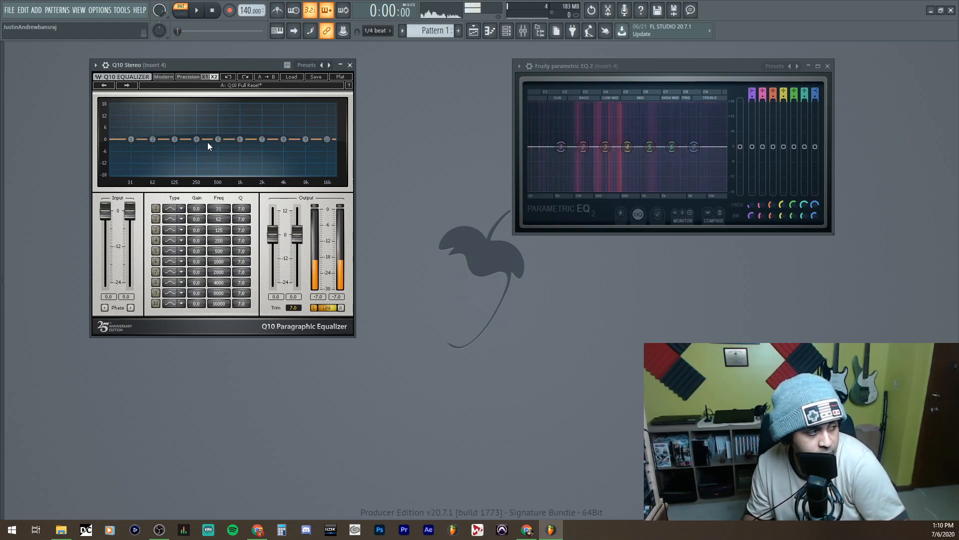
{"action": "left_click", "coordinate": [163, 76]}
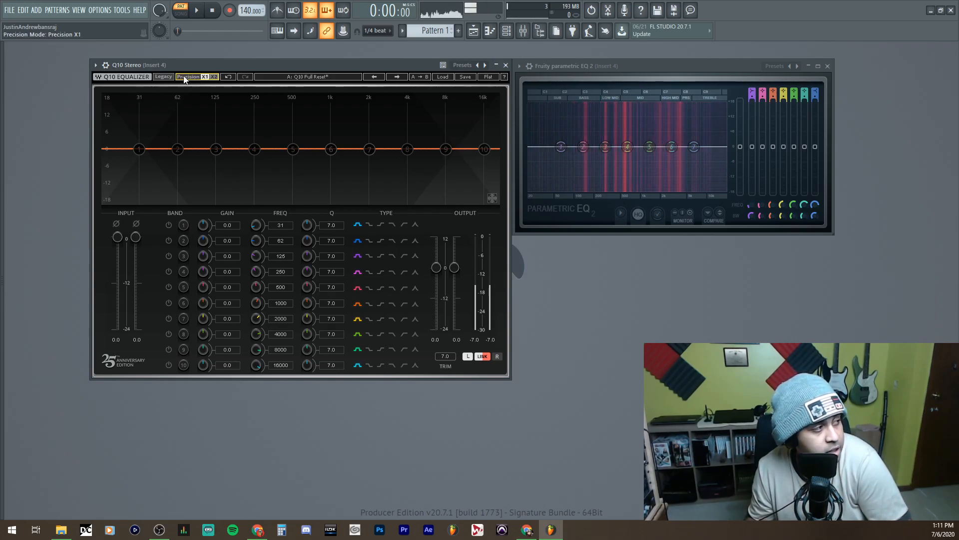
{"action": "key", "text": "alt+Tab"}
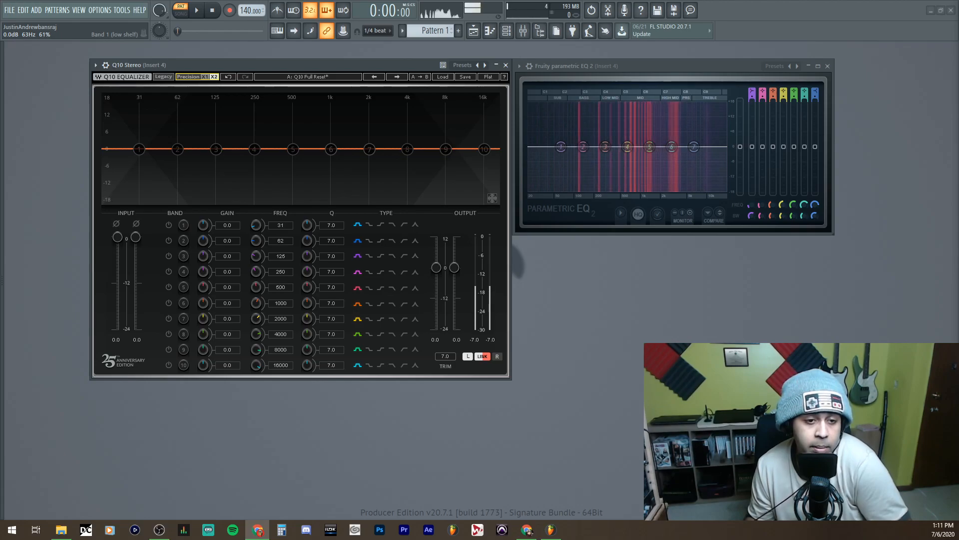
{"action": "left_click", "coordinate": [200, 103]}
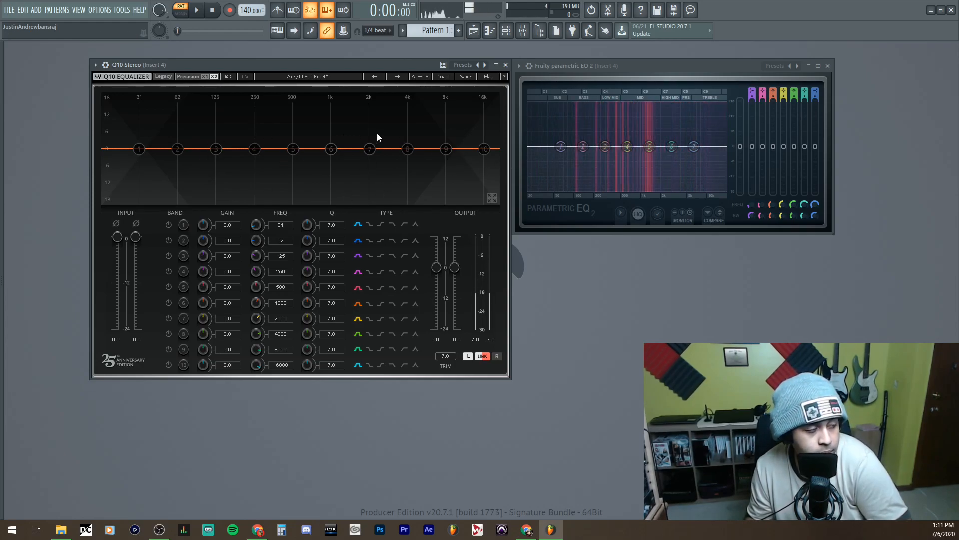
- Move band 7 to about 1961 Hz at -0.4 dB and band 10 to about 21357 Hz at 2.8 dB
{"action": "mouse_move", "coordinate": [370, 150]}
{"action": "left_mouse_down"}
{"action": "mouse_move", "coordinate": [368, 95]}
{"action": "mouse_move", "coordinate": [100, 98]}
{"action": "mouse_move", "coordinate": [380, 104]}
{"action": "mouse_move", "coordinate": [369, 149]}
{"action": "left_mouse_up"}
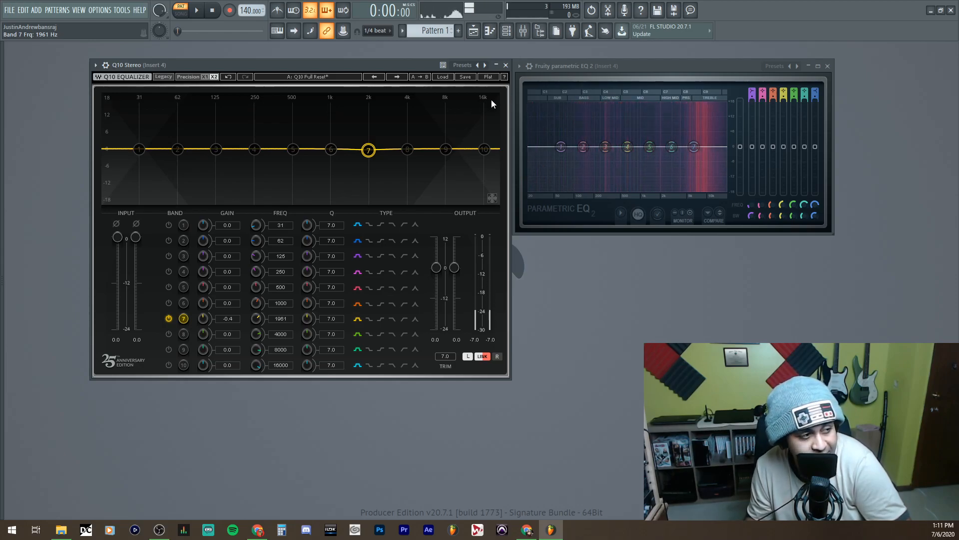
{"action": "left_click_drag", "start_coordinate": [484, 149], "coordinate": [498, 141]}
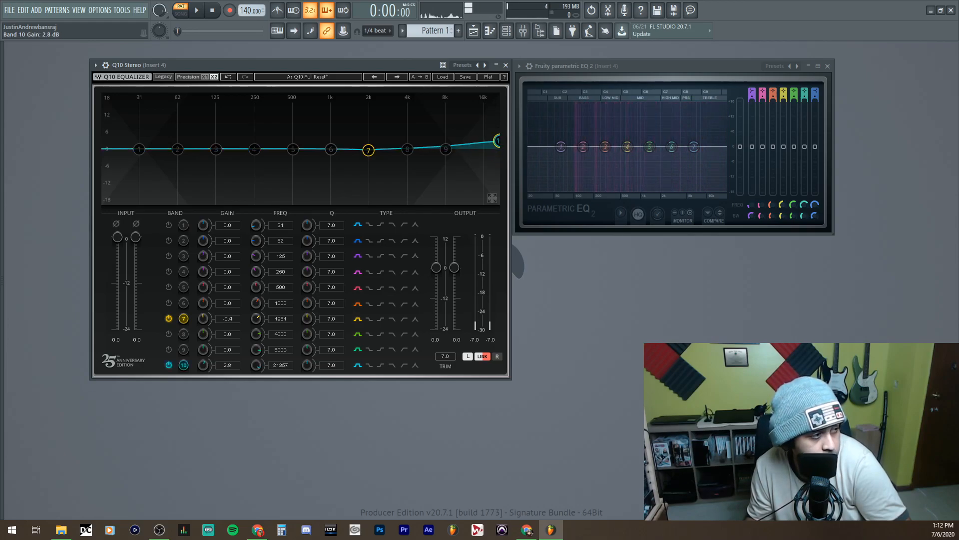
- Set the frequency of band 10 to 20000 Hz
{"action": "left_click", "coordinate": [278, 366]}
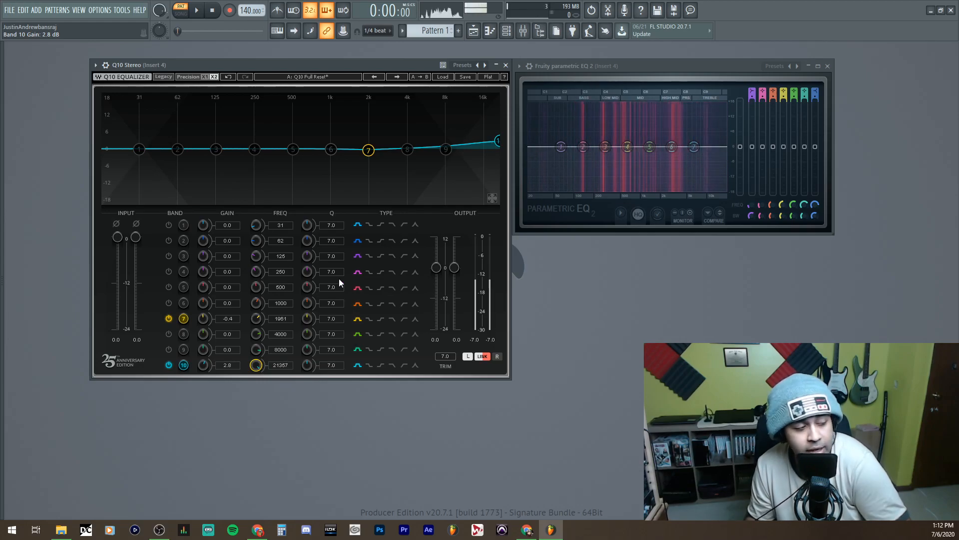
{"action": "left_click", "coordinate": [275, 367]}
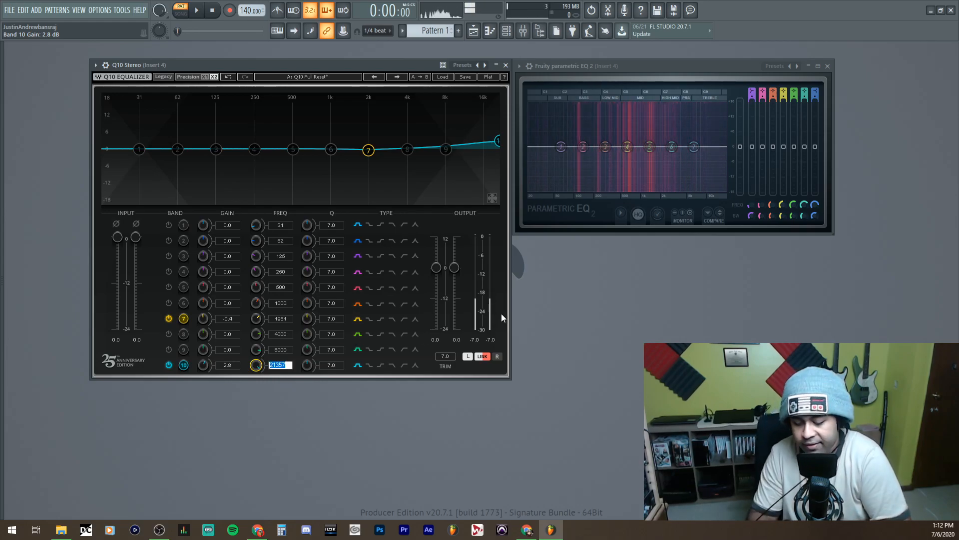
{"action": "type", "text": "200"}
{"action": "type", "text": "00"}
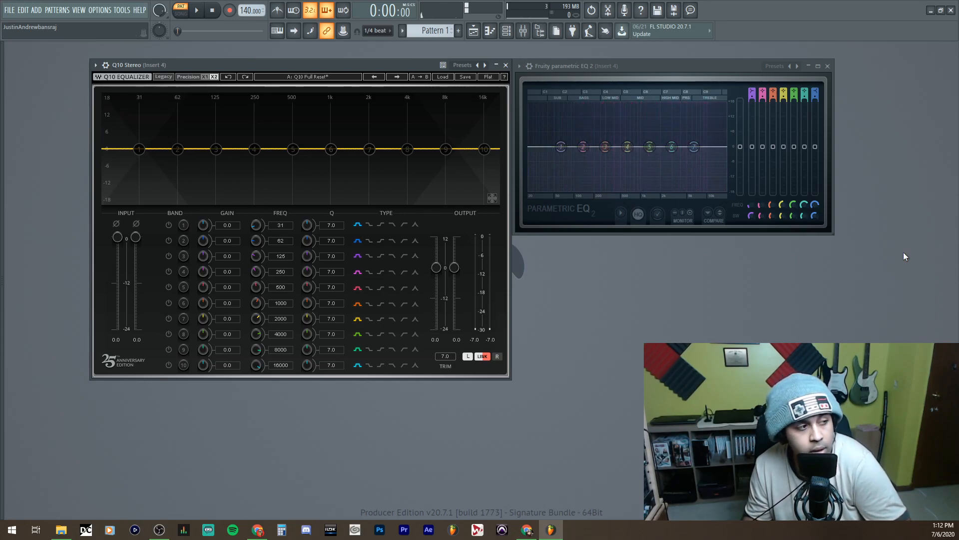
- Boost band 7 by about 6.2 dB at 2000 Hz in the enlarged graph view, reset it and restore the ten-band view
{"action": "left_click", "coordinate": [492, 199]}
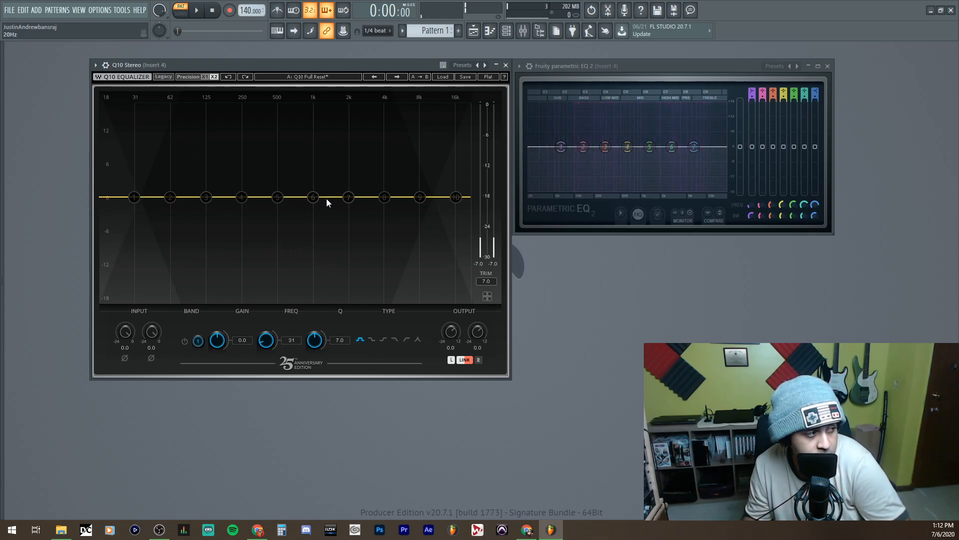
{"action": "left_click_drag", "start_coordinate": [348, 199], "coordinate": [349, 161]}
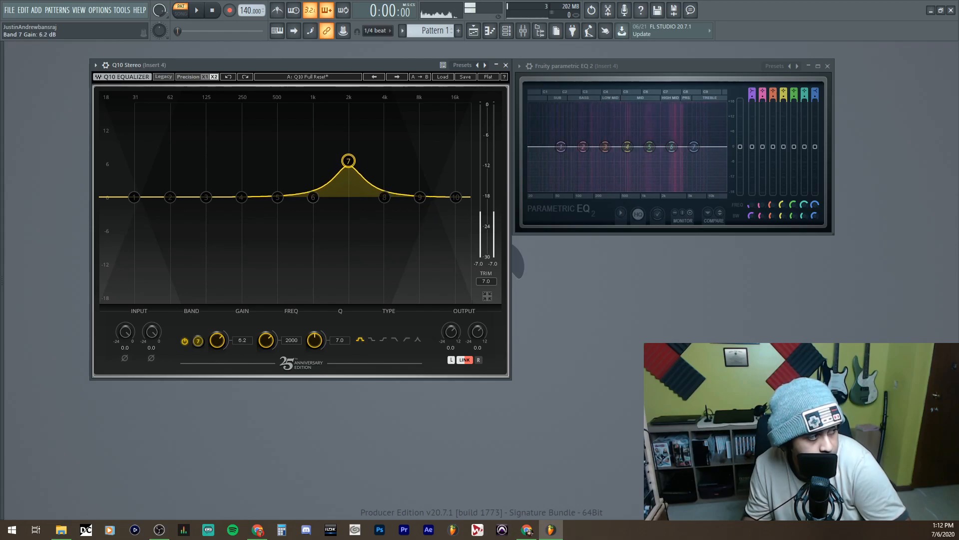
{"action": "double_click", "coordinate": [348, 161]}
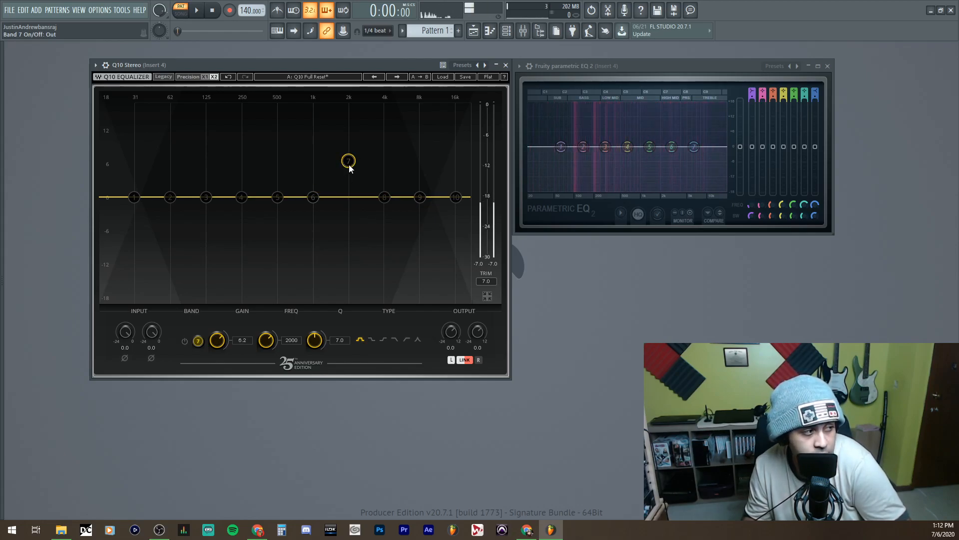
{"action": "double_click", "coordinate": [349, 164]}
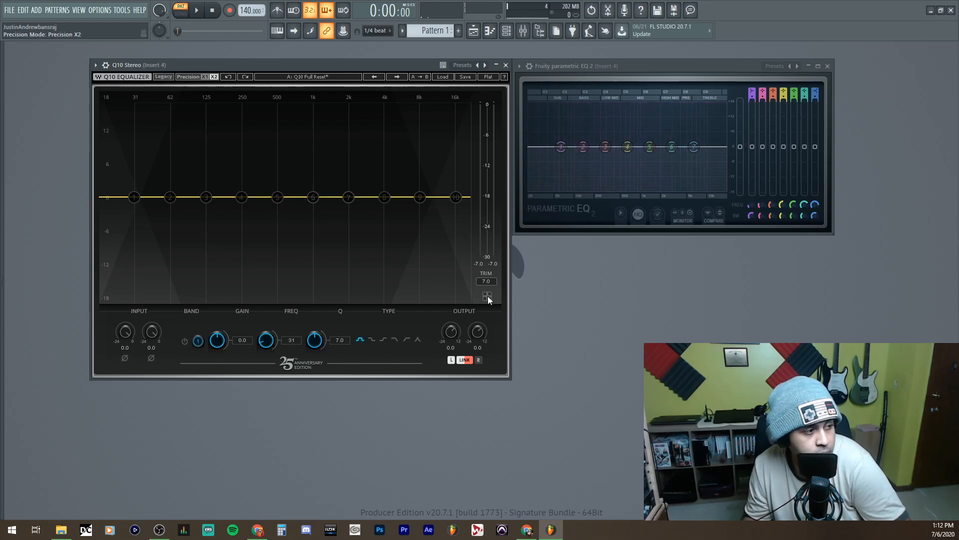
{"action": "left_click", "coordinate": [488, 296]}
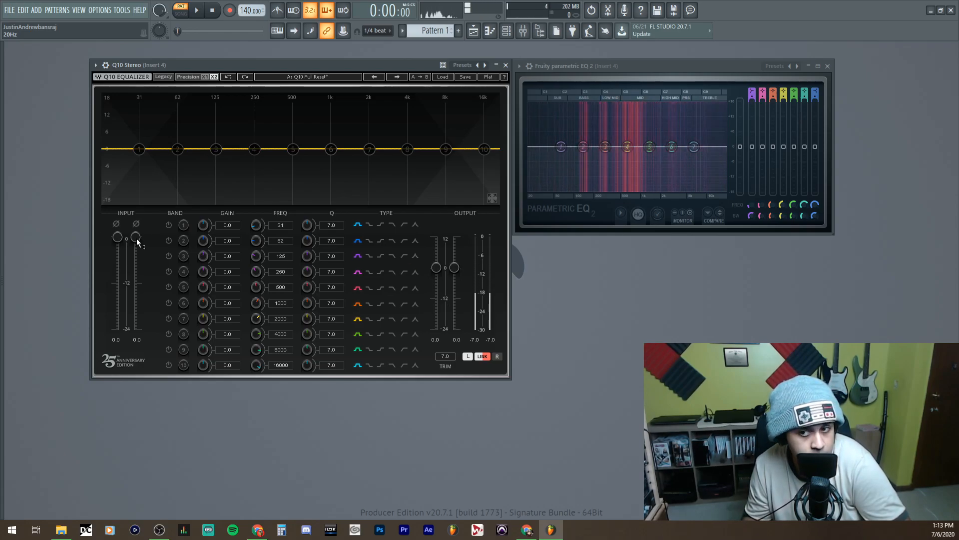
- Lower the right input gain to about -5.1 dB and return it to 0 dB
{"action": "mouse_move", "coordinate": [136, 238]}
{"action": "left_mouse_down"}
{"action": "mouse_move", "coordinate": [135, 296]}
{"action": "mouse_move", "coordinate": [135, 236]}
{"action": "mouse_move", "coordinate": [117, 260]}
{"action": "mouse_move", "coordinate": [118, 282]}
{"action": "mouse_move", "coordinate": [115, 246]}
{"action": "mouse_move", "coordinate": [135, 302]}
{"action": "mouse_move", "coordinate": [135, 237]}
{"action": "left_mouse_up"}
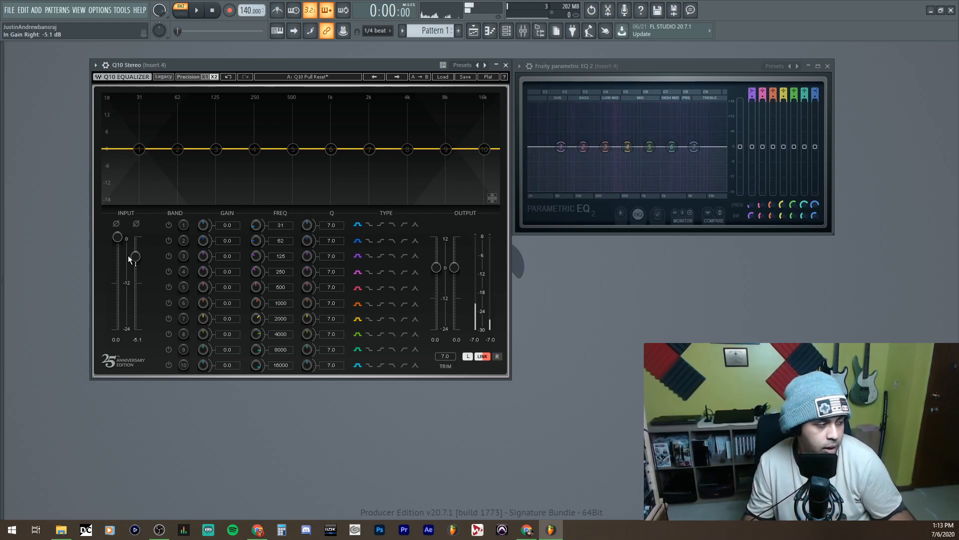
{"action": "left_click_drag", "start_coordinate": [136, 255], "coordinate": [135, 237]}
- Raise the left and right output gains to about 11.9 and 11.5 dB, and reset both to 0 dB
{"action": "mouse_move", "coordinate": [436, 268]}
{"action": "left_mouse_down"}
{"action": "mouse_move", "coordinate": [437, 237]}
{"action": "mouse_move", "coordinate": [436, 266]}
{"action": "mouse_move", "coordinate": [454, 250]}
{"action": "mouse_move", "coordinate": [455, 310]}
{"action": "mouse_move", "coordinate": [454, 241]}
{"action": "mouse_move", "coordinate": [446, 270]}
{"action": "mouse_move", "coordinate": [446, 258]}
{"action": "left_mouse_up"}
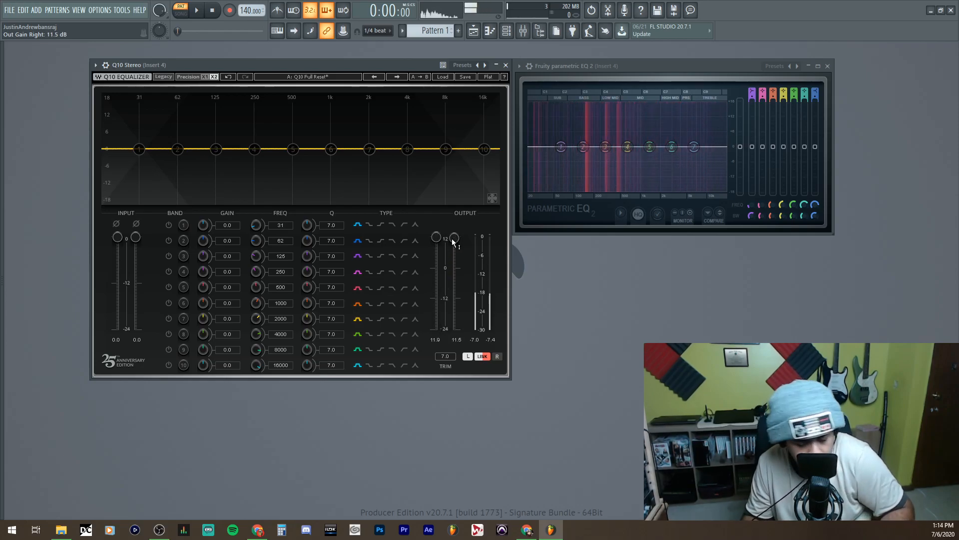
{"action": "left_click", "coordinate": [452, 238], "text": "alt"}
{"action": "left_click", "coordinate": [436, 237], "text": "alt"}
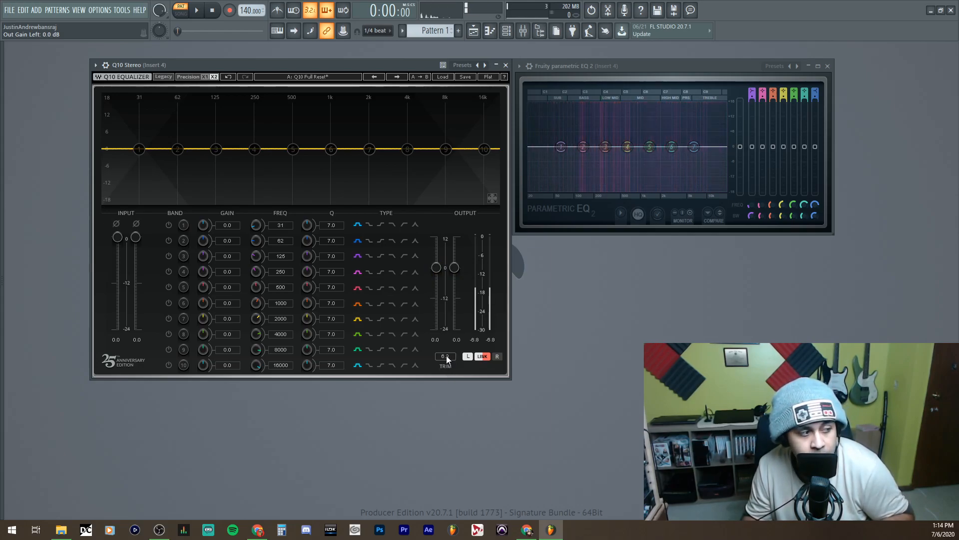
- Apply the Trim value to the Q10's left and right output gains
{"action": "left_click", "coordinate": [451, 357]}
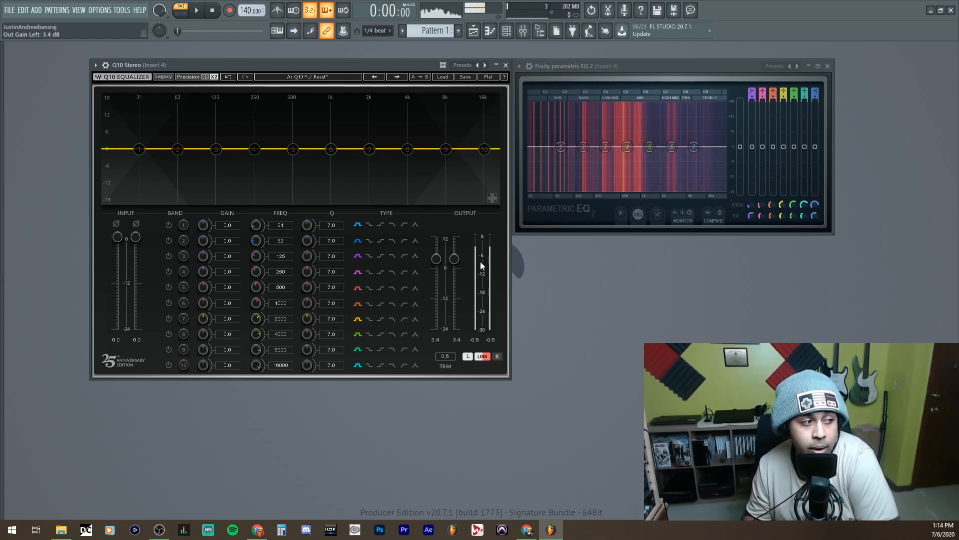
{"action": "left_click", "coordinate": [445, 357]}
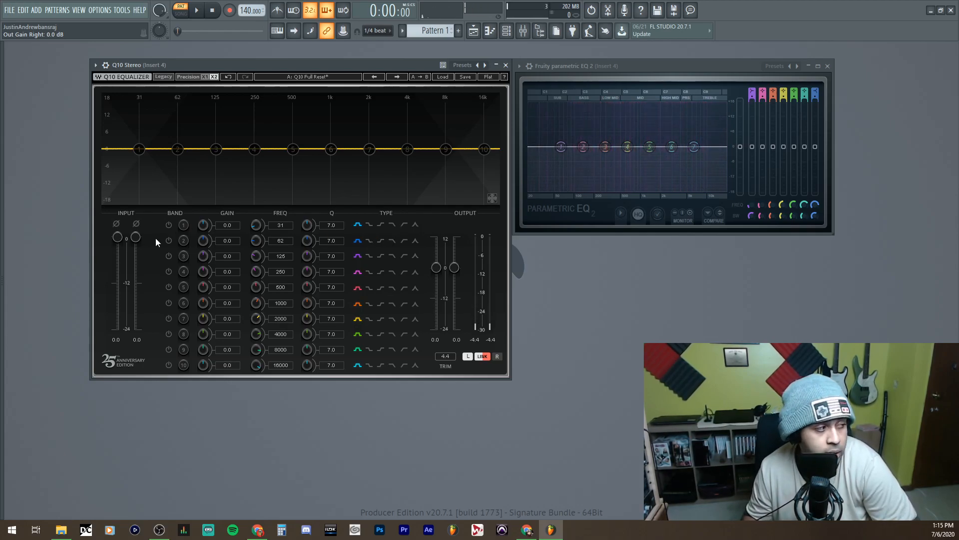
- Switch on all ten EQ bands of the Q10, testing band 1 off and on first
{"action": "left_click", "coordinate": [183, 226]}
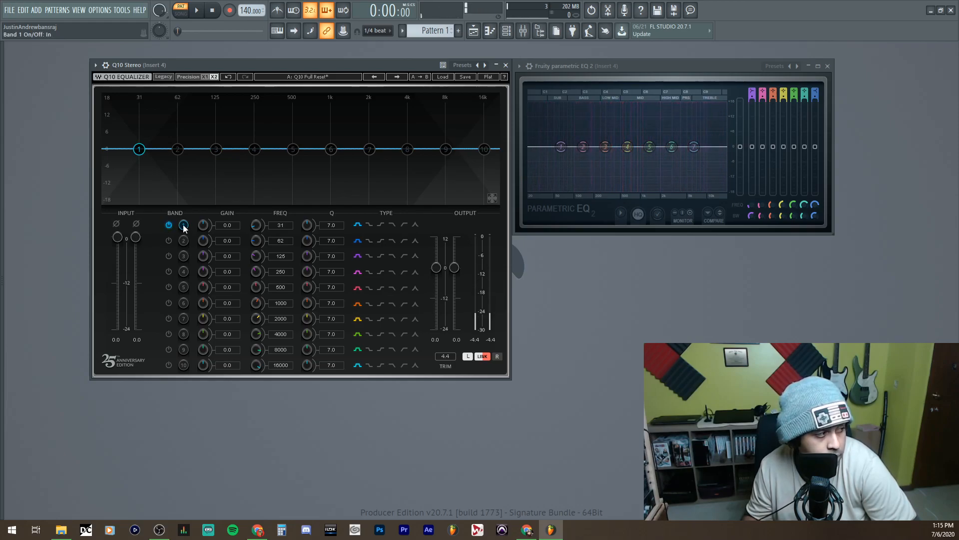
{"action": "left_click", "coordinate": [168, 225]}
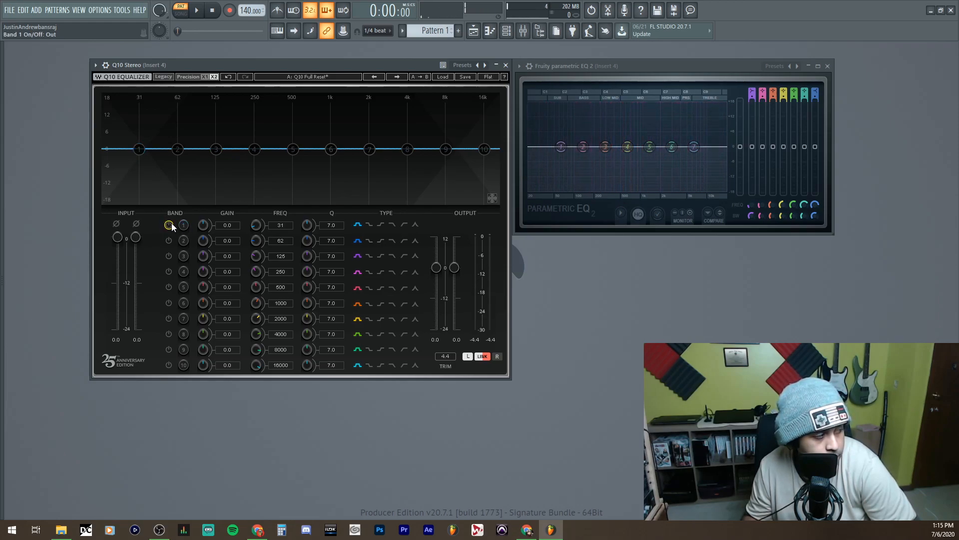
{"action": "left_click", "coordinate": [170, 225]}
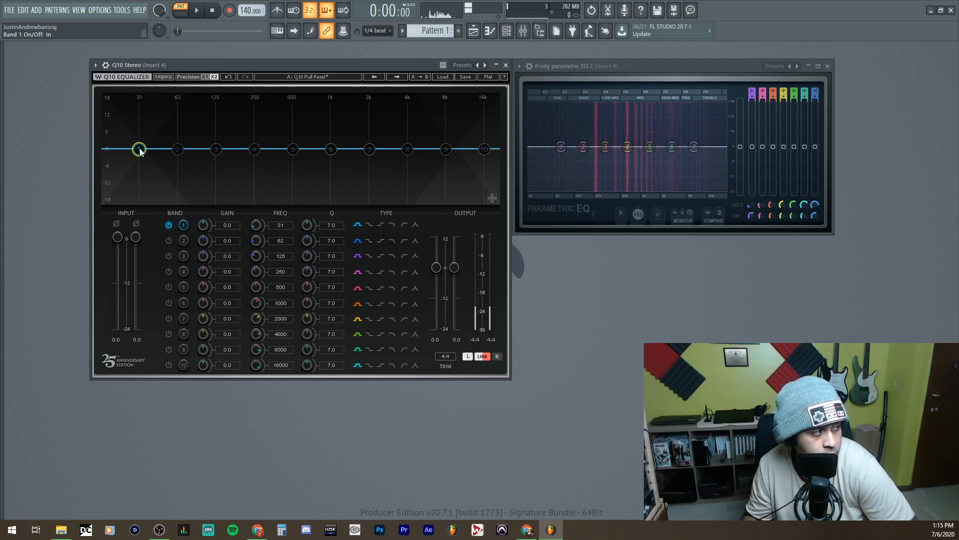
{"action": "left_click", "coordinate": [168, 240]}
{"action": "left_click", "coordinate": [168, 256]}
{"action": "left_click", "coordinate": [169, 271]}
{"action": "left_click", "coordinate": [168, 302]}
{"action": "left_click", "coordinate": [168, 319]}
{"action": "left_click", "coordinate": [168, 334]}
{"action": "left_click", "coordinate": [168, 349]}
{"action": "left_click", "coordinate": [169, 365]}
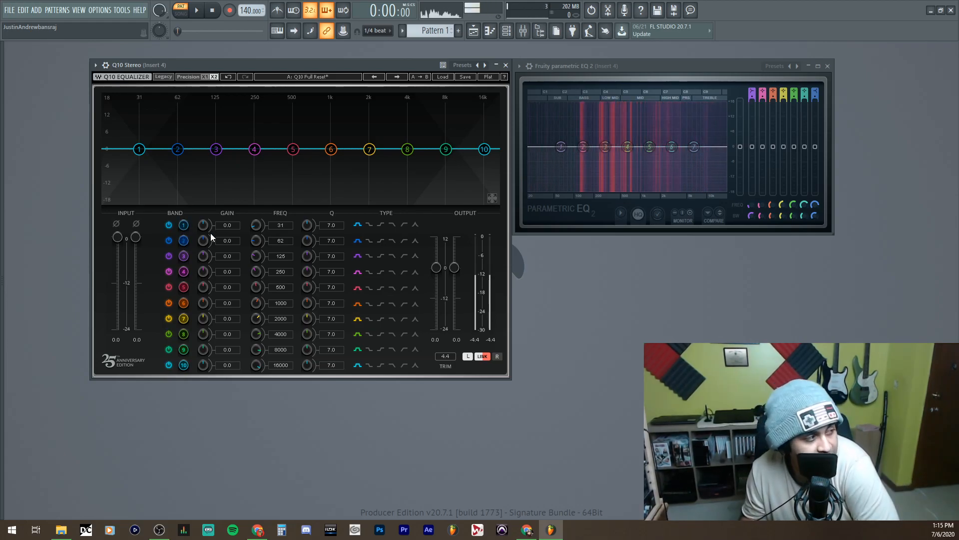
- Set the gain of band 1 to 3.4 dB
{"action": "left_click", "coordinate": [227, 225]}
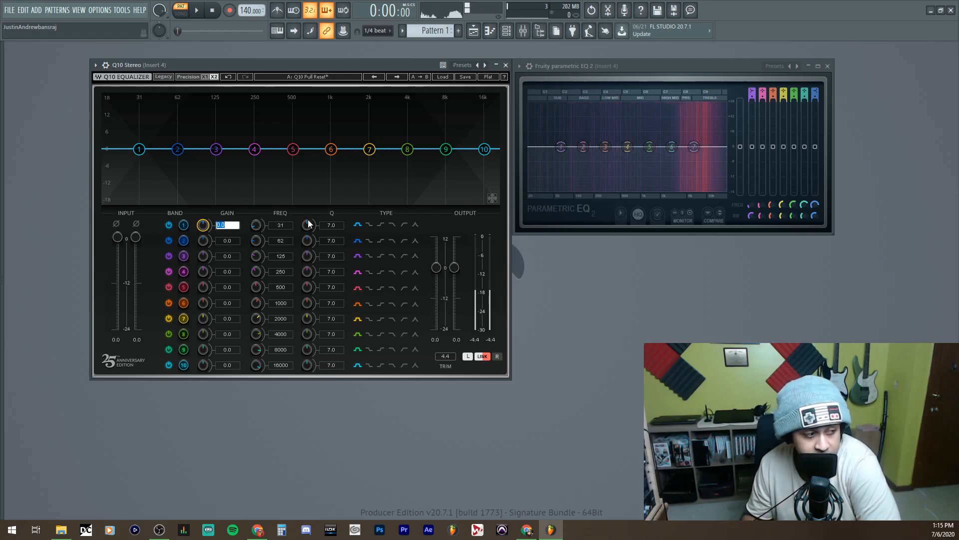
{"action": "type", "text": "3.4"}
{"action": "key", "text": "Return"}
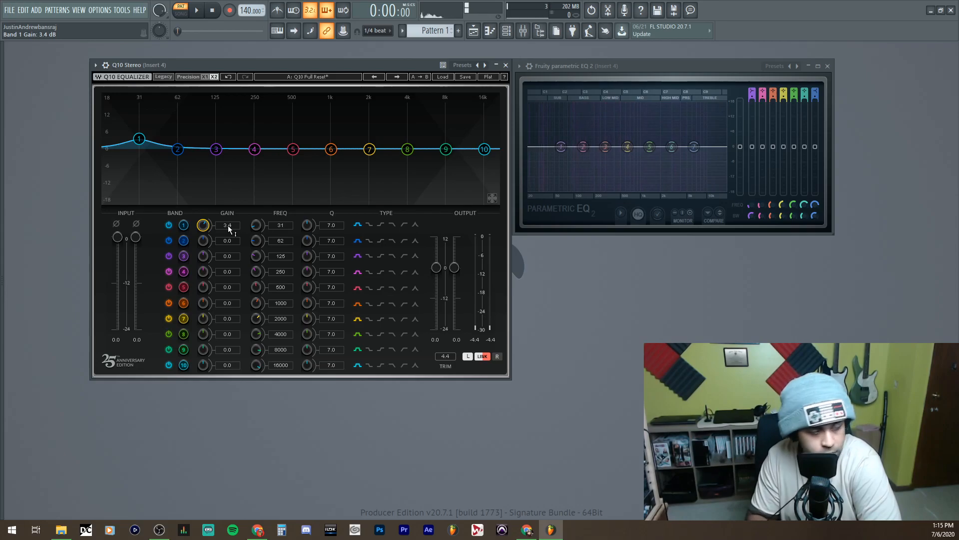
- Turn the gain of band 1 down to about -17.3 dB and reset it to 0 dB
{"action": "left_click_drag", "start_coordinate": [203, 224], "coordinate": [220, 215]}
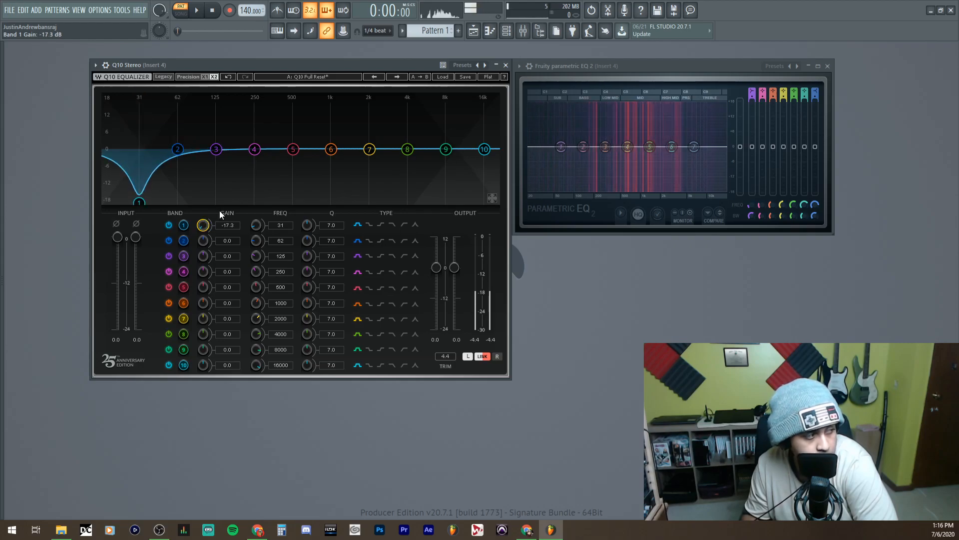
{"action": "double_click", "coordinate": [203, 225]}
{"action": "type", "text": "0"}
{"action": "key", "text": "Return"}
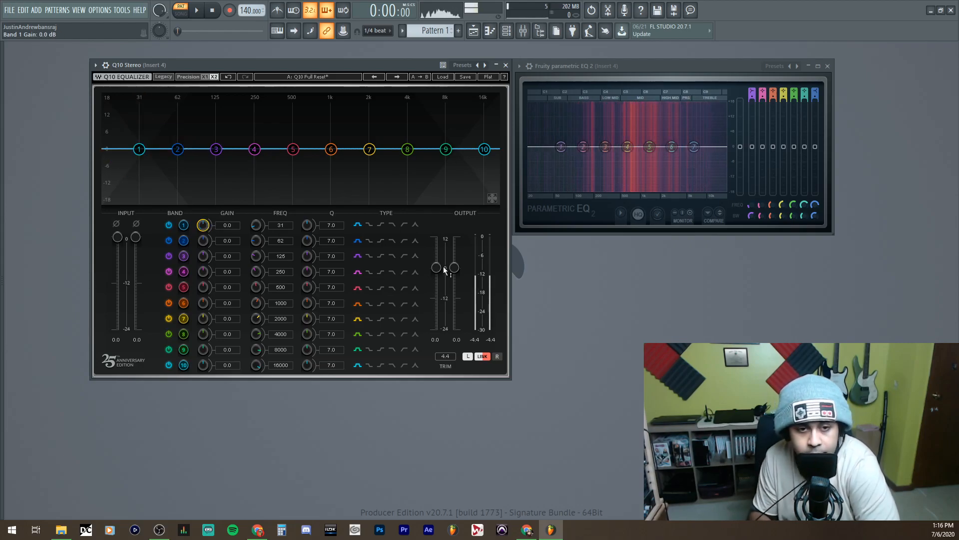
- Shift Q10 band 8 down to 3824 Hz, and try a boost on band 1 before resetting its gain to 0 dB
{"action": "mouse_move", "coordinate": [408, 149]}
{"action": "left_mouse_down"}
{"action": "mouse_move", "coordinate": [407, 94]}
{"action": "mouse_move", "coordinate": [295, 94]}
{"action": "mouse_move", "coordinate": [487, 94]}
{"action": "mouse_move", "coordinate": [212, 99]}
{"action": "mouse_move", "coordinate": [405, 149]}
{"action": "left_mouse_up"}
{"action": "left_click_drag", "start_coordinate": [139, 149], "coordinate": [139, 108]}
{"action": "left_click_drag", "start_coordinate": [203, 225], "coordinate": [204, 227]}
{"action": "type", "text": "0"}
{"action": "key", "text": "Return"}
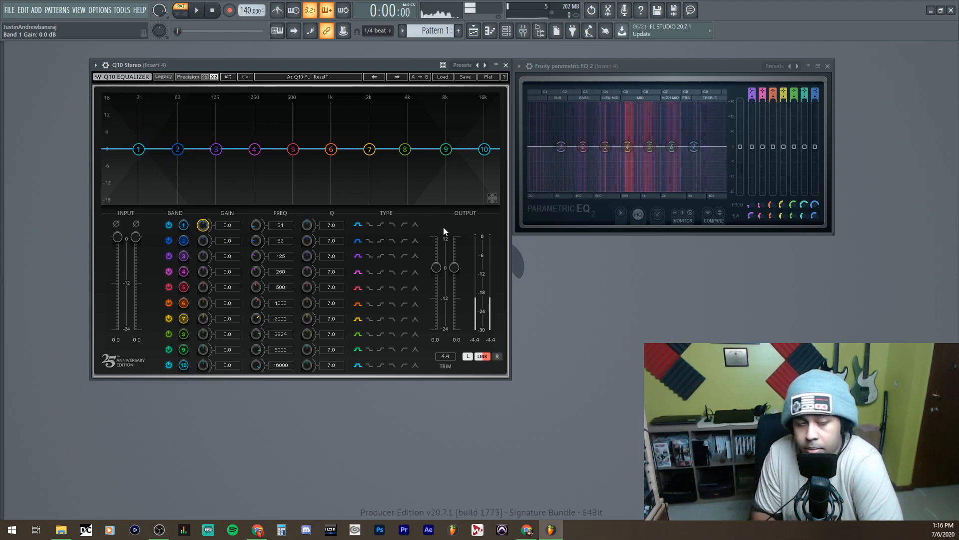
- Raise band 1's frequency to 36 Hz and set band 6's frequency to 1500 Hz
{"action": "scroll", "coordinate": [286, 224], "scroll_direction": "down", "scroll_amount": 1}
{"action": "mouse_move", "coordinate": [256, 228]}
{"action": "left_mouse_down"}
{"action": "mouse_move", "coordinate": [256, 199]}
{"action": "mouse_move", "coordinate": [256, 225]}
{"action": "left_mouse_up"}
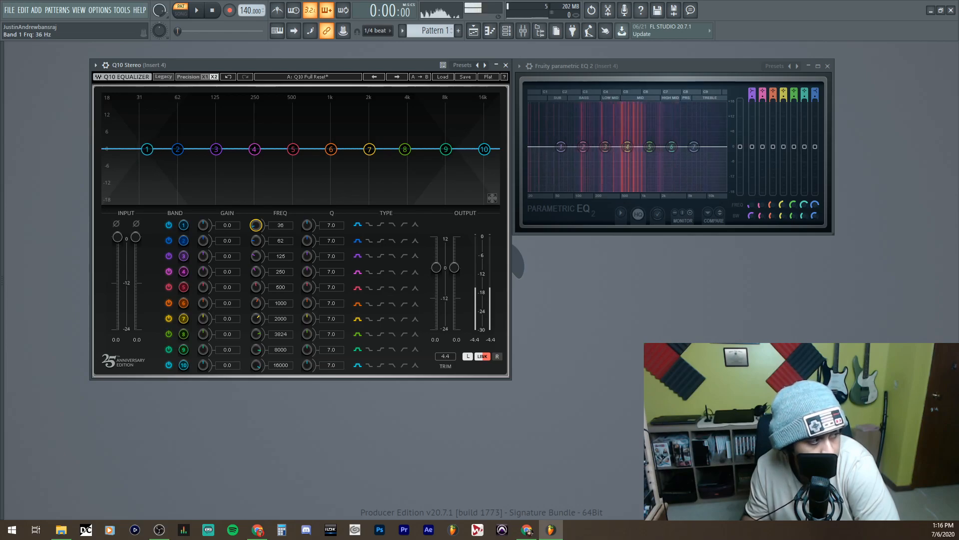
{"action": "left_click", "coordinate": [255, 302]}
{"action": "left_click", "coordinate": [269, 303]}
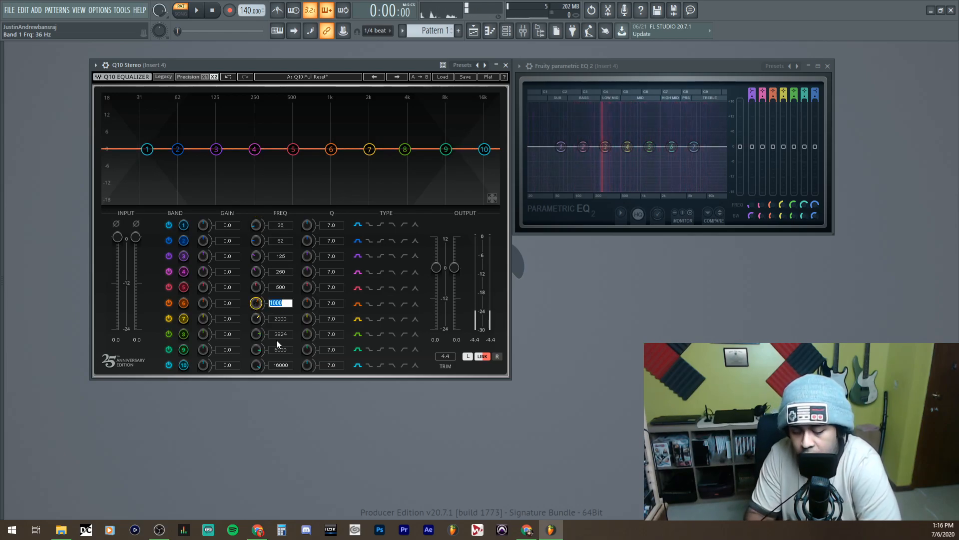
{"action": "type", "text": "1500"}
{"action": "key", "text": "Return"}
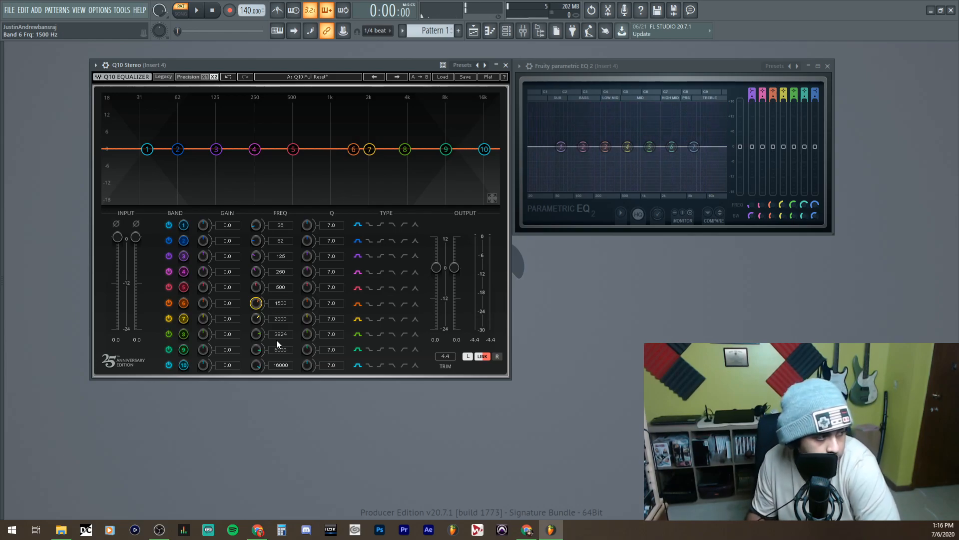
- Change band 6's frequency to 1050 Hz and raise its gain to 0.3 dB
{"action": "left_click", "coordinate": [280, 303]}
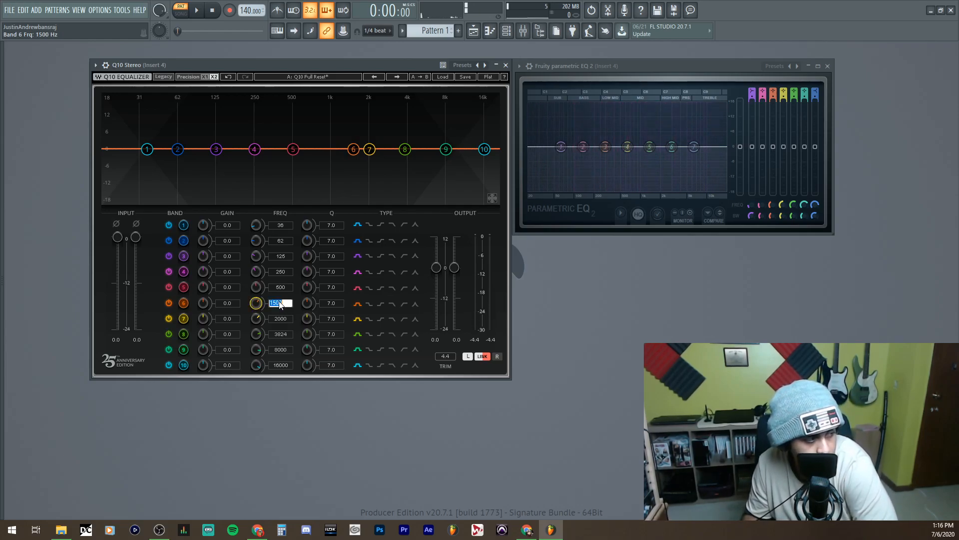
{"action": "type", "text": "1050"}
{"action": "key", "text": "Return"}
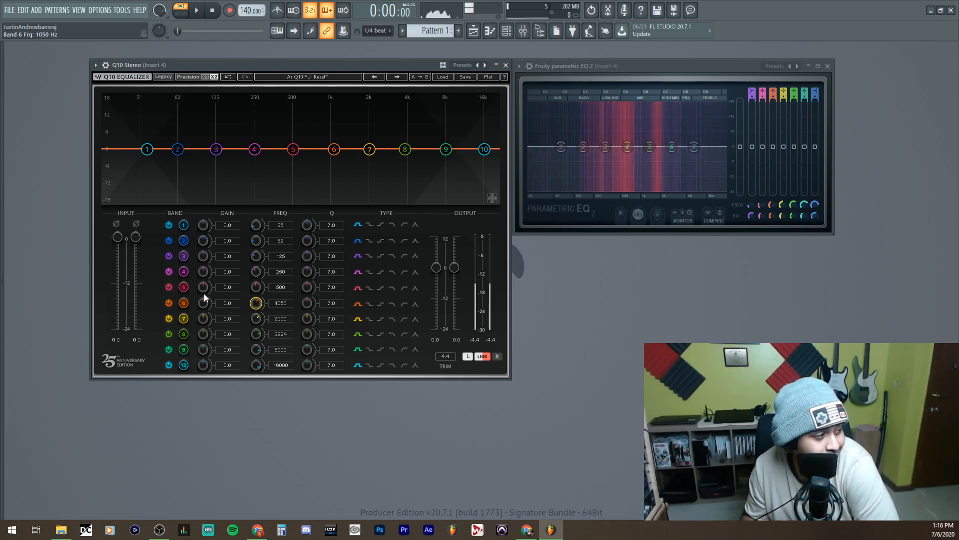
{"action": "left_click_drag", "start_coordinate": [203, 300], "coordinate": [220, 291]}
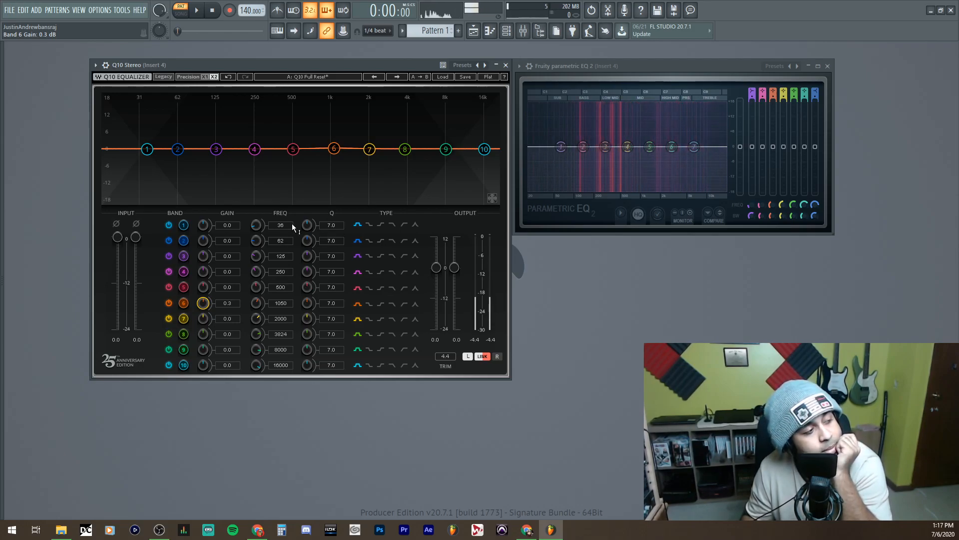
- Lower band 1's Q to 3.0 and boost band 5 to about 14.1 dB at 509 Hz with a Q of 7.5
{"action": "mouse_move", "coordinate": [308, 226]}
{"action": "left_mouse_down"}
{"action": "mouse_move", "coordinate": [307, 250]}
{"action": "mouse_move", "coordinate": [307, 240]}
{"action": "left_mouse_up"}
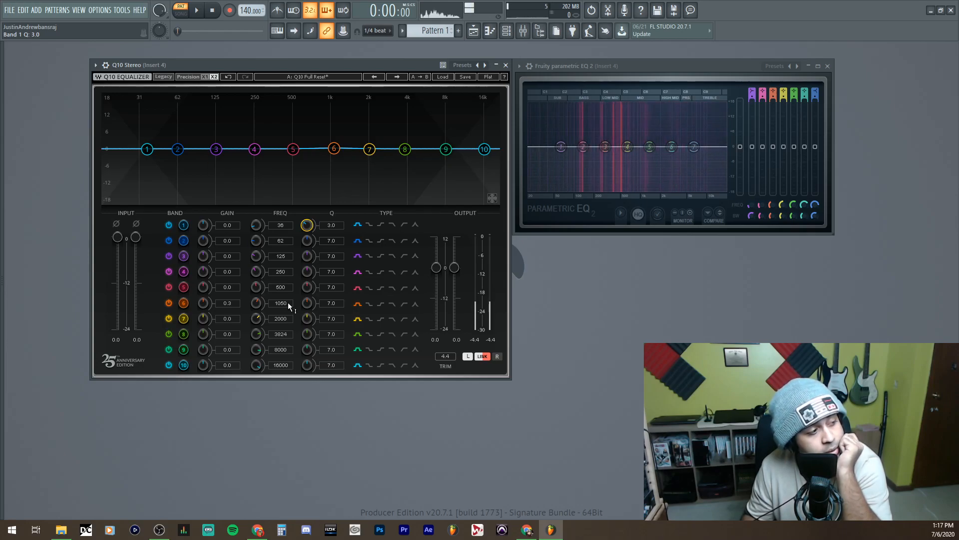
{"action": "left_click_drag", "start_coordinate": [293, 149], "coordinate": [293, 105]}
{"action": "mouse_move", "coordinate": [309, 285]}
{"action": "left_mouse_down"}
{"action": "mouse_move", "coordinate": [308, 305]}
{"action": "mouse_move", "coordinate": [309, 245]}
{"action": "mouse_move", "coordinate": [309, 284]}
{"action": "left_mouse_up"}
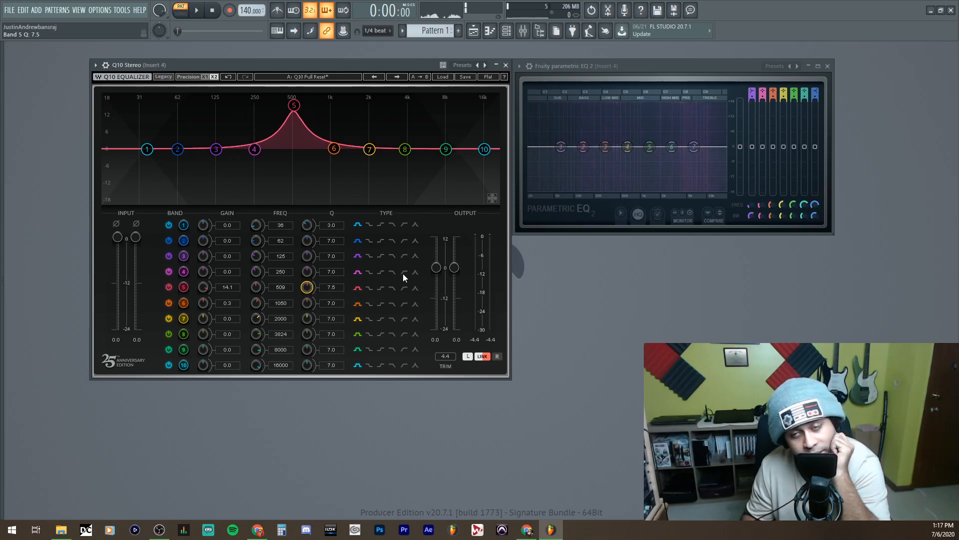
- Reset band 5's gain to 0 dB and reposition its point on the graph to about 1.5 dB at 446 Hz
{"action": "double_click", "coordinate": [234, 289]}
{"action": "type", "text": "0"}
{"action": "key", "text": "Return"}
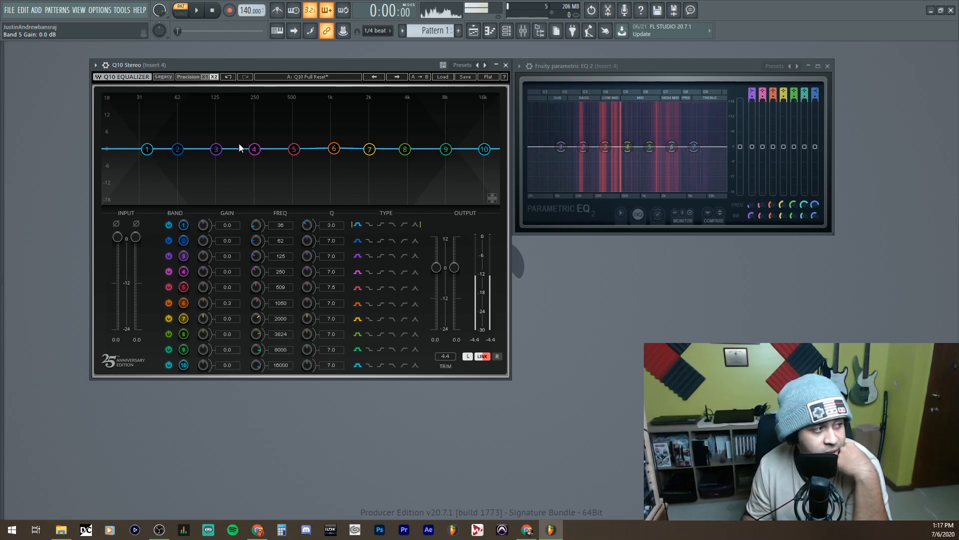
{"action": "mouse_move", "coordinate": [294, 149]}
{"action": "left_mouse_down"}
{"action": "mouse_move", "coordinate": [298, 101]}
{"action": "mouse_move", "coordinate": [290, 132]}
{"action": "left_mouse_up"}
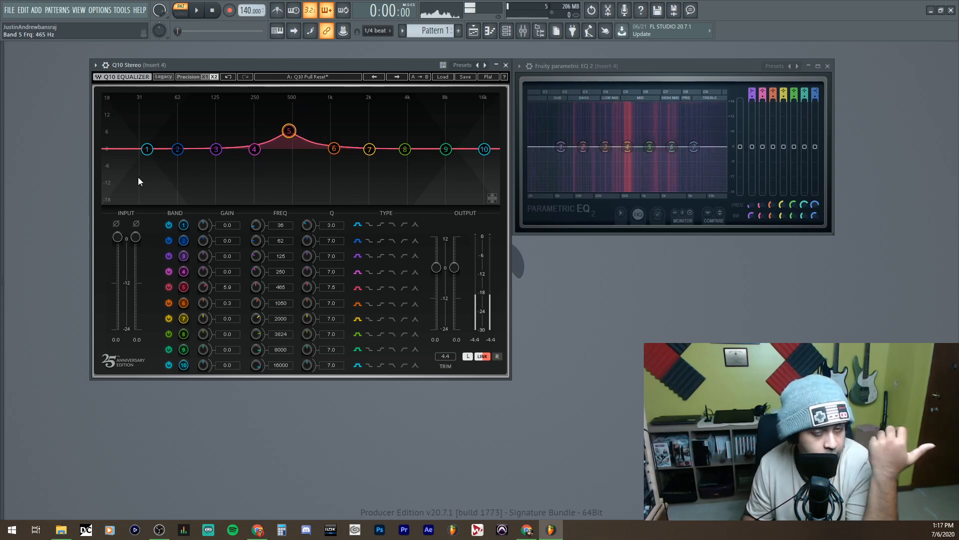
{"action": "left_click_drag", "start_coordinate": [295, 134], "coordinate": [286, 144]}
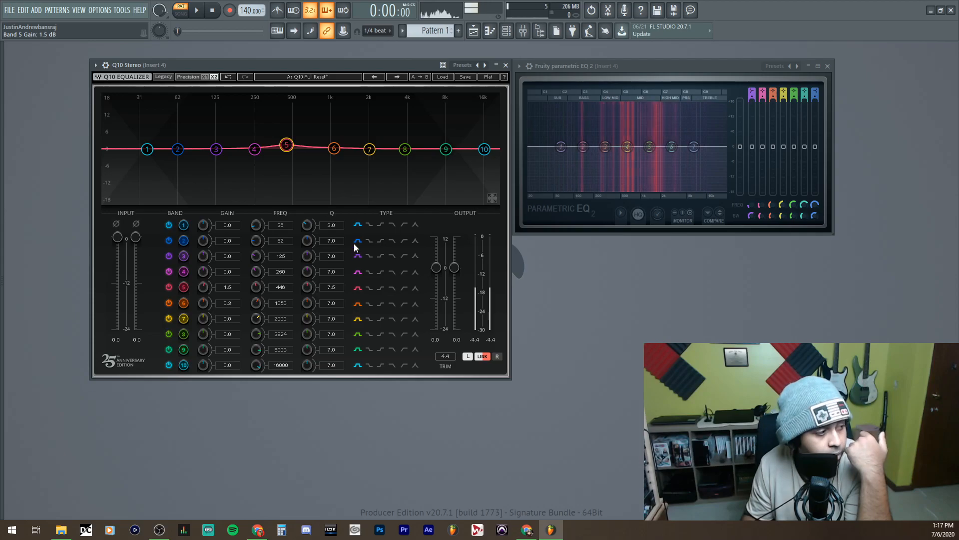
- Turn band 1 into a low shelf of about 2.4 dB at 37 Hz and cut band 5 to about -4.0 dB at 543 Hz
{"action": "left_click", "coordinate": [370, 225]}
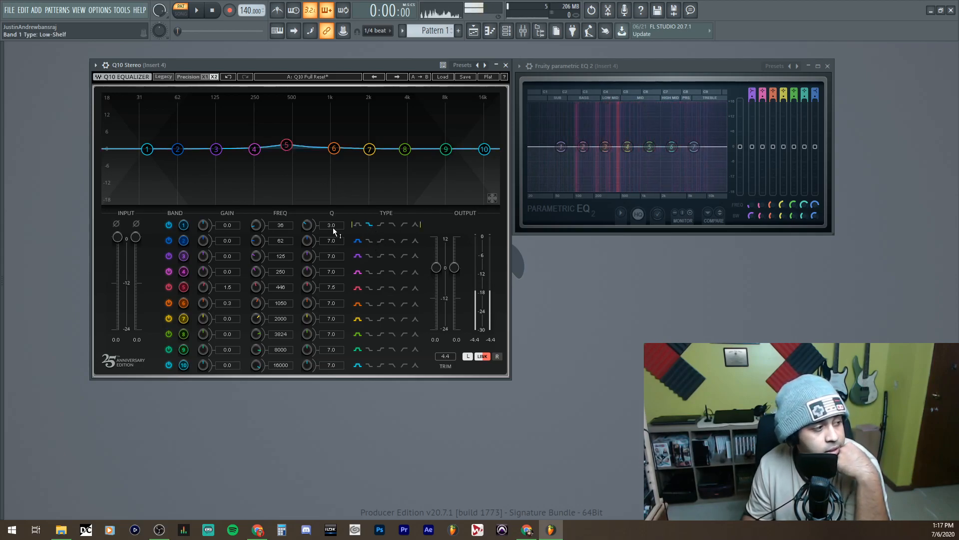
{"action": "mouse_move", "coordinate": [285, 149]}
{"action": "left_mouse_down"}
{"action": "mouse_move", "coordinate": [299, 130]}
{"action": "mouse_move", "coordinate": [298, 161]}
{"action": "left_mouse_up"}
{"action": "left_click_drag", "start_coordinate": [146, 149], "coordinate": [242, 127]}
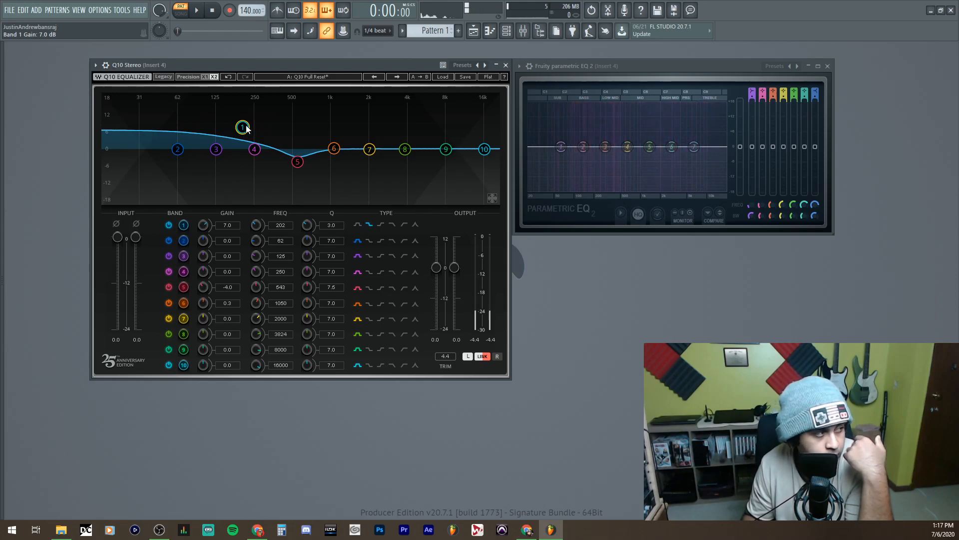
{"action": "left_click_drag", "start_coordinate": [248, 128], "coordinate": [149, 142]}
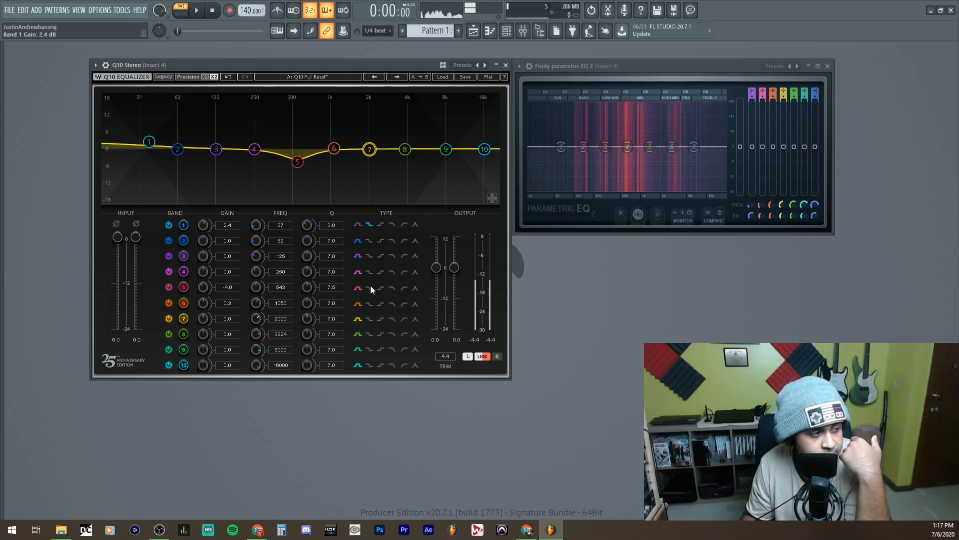
- Change band 7 to a high shelf of about 6.6 dB at 1721 Hz and vary its Q
{"action": "left_click", "coordinate": [380, 320]}
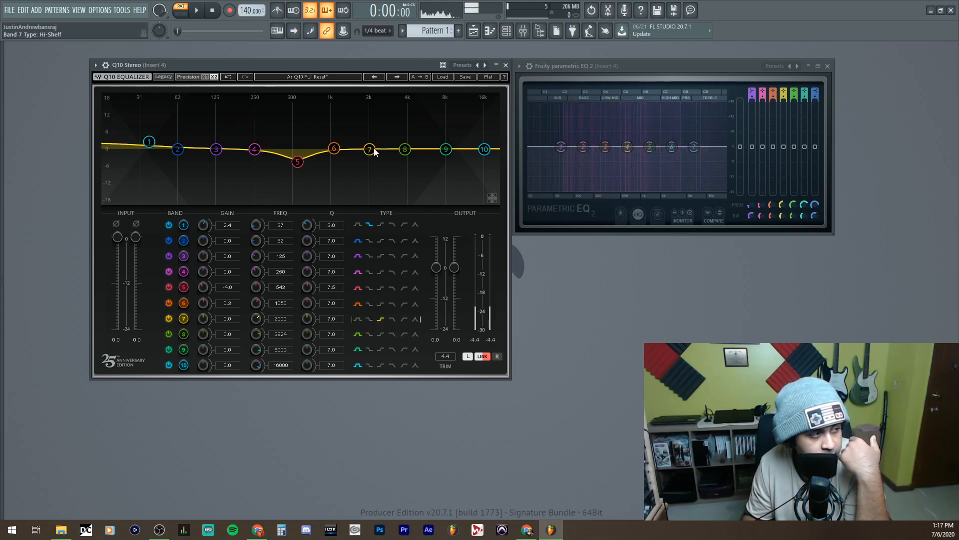
{"action": "left_click_drag", "start_coordinate": [370, 149], "coordinate": [361, 128]}
{"action": "left_click_drag", "start_coordinate": [308, 323], "coordinate": [308, 360]}
{"action": "left_click_drag", "start_coordinate": [307, 319], "coordinate": [308, 308]}
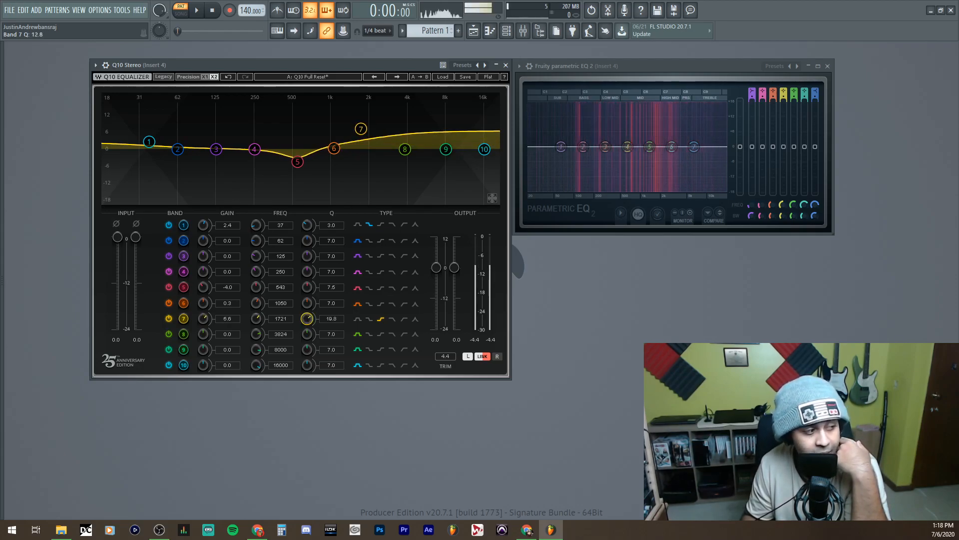
- Return band 7 to a narrow bell with a Q of about 72.5, test a strong boost, and lower it to about 0.7 dB at 1769 Hz
{"action": "left_click_drag", "start_coordinate": [362, 130], "coordinate": [362, 143]}
{"action": "left_click", "coordinate": [380, 322]}
{"action": "left_click", "coordinate": [359, 320]}
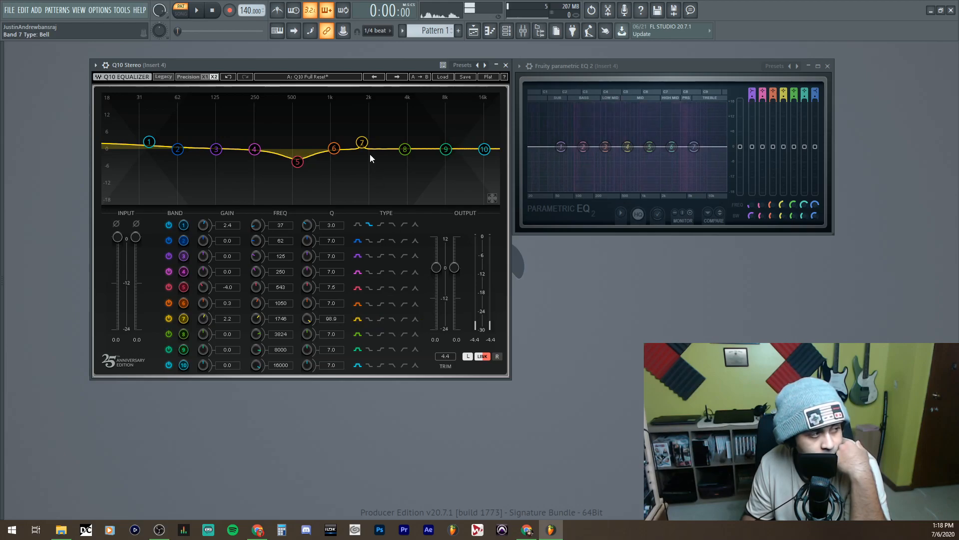
{"action": "left_click_drag", "start_coordinate": [362, 143], "coordinate": [358, 107]}
{"action": "left_click_drag", "start_coordinate": [307, 318], "coordinate": [307, 329]}
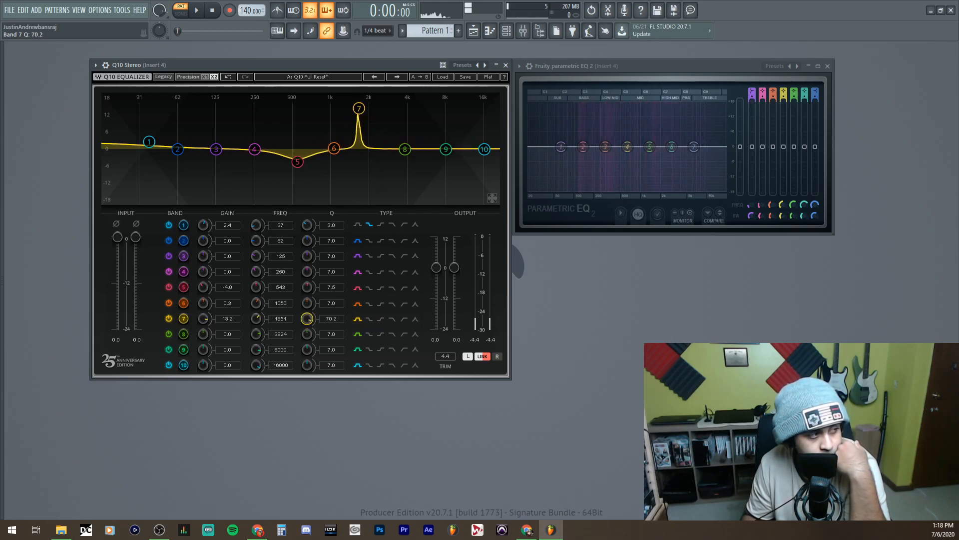
{"action": "left_click_drag", "start_coordinate": [359, 107], "coordinate": [362, 147]}
- Change band 10 to a low-pass filter at about 16731 Hz and band 1 to a high-pass filter at 42 Hz with a Q of 1.7
{"action": "left_click", "coordinate": [393, 365]}
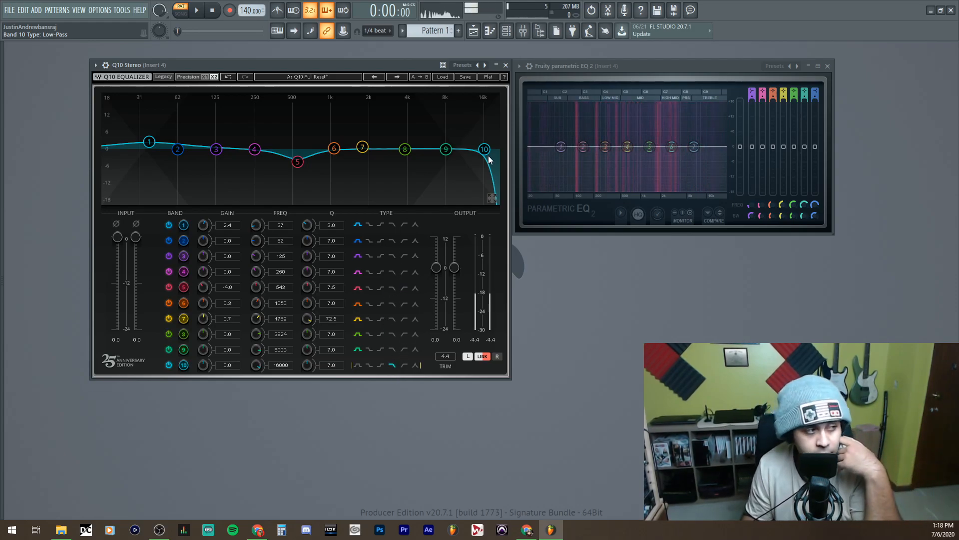
{"action": "mouse_move", "coordinate": [484, 149]}
{"action": "left_mouse_down"}
{"action": "mouse_move", "coordinate": [441, 161]}
{"action": "mouse_move", "coordinate": [445, 149]}
{"action": "mouse_move", "coordinate": [362, 189]}
{"action": "mouse_move", "coordinate": [467, 179]}
{"action": "mouse_move", "coordinate": [469, 109]}
{"action": "mouse_move", "coordinate": [480, 119]}
{"action": "mouse_move", "coordinate": [448, 116]}
{"action": "mouse_move", "coordinate": [448, 106]}
{"action": "mouse_move", "coordinate": [396, 127]}
{"action": "mouse_move", "coordinate": [441, 116]}
{"action": "mouse_move", "coordinate": [394, 120]}
{"action": "mouse_move", "coordinate": [395, 198]}
{"action": "mouse_move", "coordinate": [487, 131]}
{"action": "left_mouse_up"}
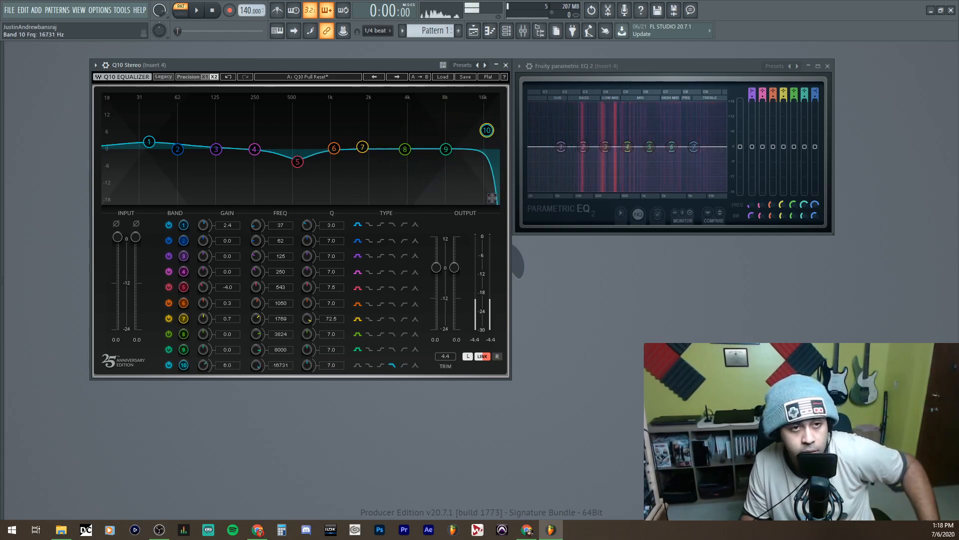
{"action": "left_click", "coordinate": [405, 225]}
{"action": "mouse_move", "coordinate": [149, 141]}
{"action": "left_mouse_down"}
{"action": "mouse_move", "coordinate": [220, 125]}
{"action": "mouse_move", "coordinate": [355, 124]}
{"action": "mouse_move", "coordinate": [103, 124]}
{"action": "mouse_move", "coordinate": [167, 100]}
{"action": "mouse_move", "coordinate": [292, 96]}
{"action": "mouse_move", "coordinate": [248, 94]}
{"action": "mouse_move", "coordinate": [131, 128]}
{"action": "mouse_move", "coordinate": [150, 142]}
{"action": "mouse_move", "coordinate": [140, 130]}
{"action": "left_mouse_up"}
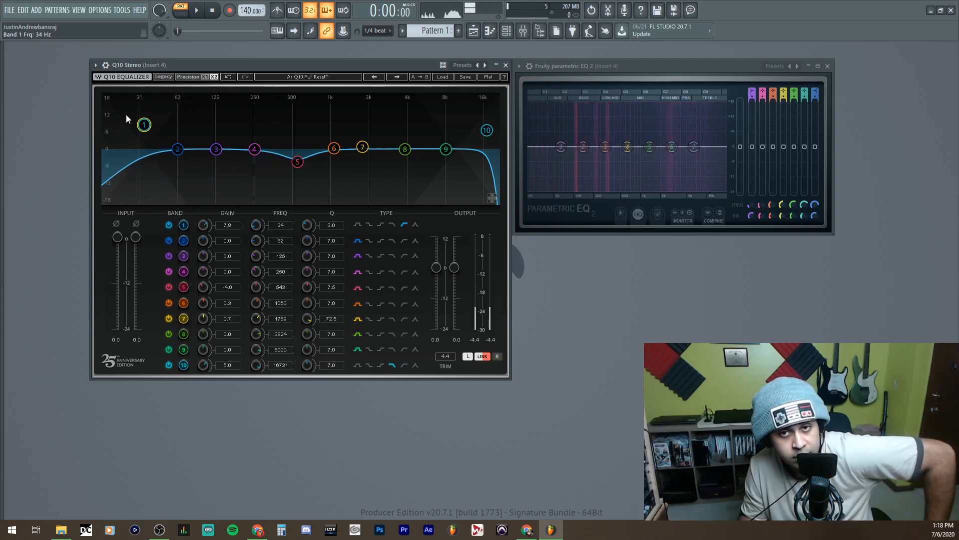
{"action": "mouse_move", "coordinate": [144, 125]}
{"action": "left_mouse_down"}
{"action": "mouse_move", "coordinate": [360, 107]}
{"action": "mouse_move", "coordinate": [133, 109]}
{"action": "mouse_move", "coordinate": [165, 194]}
{"action": "mouse_move", "coordinate": [156, 120]}
{"action": "left_mouse_up"}
{"action": "left_click_drag", "start_coordinate": [307, 225], "coordinate": [307, 245]}
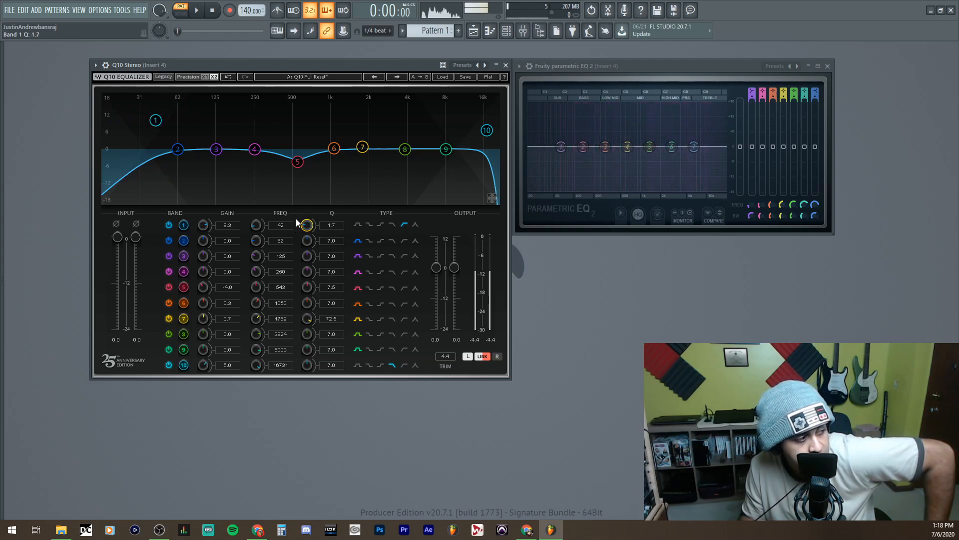
- Try a Steep 8 high-pass on band 1 of Fruity Parametric EQ 2 and return the band to a flat response
{"action": "right_click", "coordinate": [753, 95]}
{"action": "left_click", "coordinate": [751, 76]}
{"action": "mouse_move", "coordinate": [752, 91]}
{"action": "left_mouse_down"}
{"action": "mouse_move", "coordinate": [752, 100]}
{"action": "mouse_move", "coordinate": [752, 88]}
{"action": "left_mouse_up"}
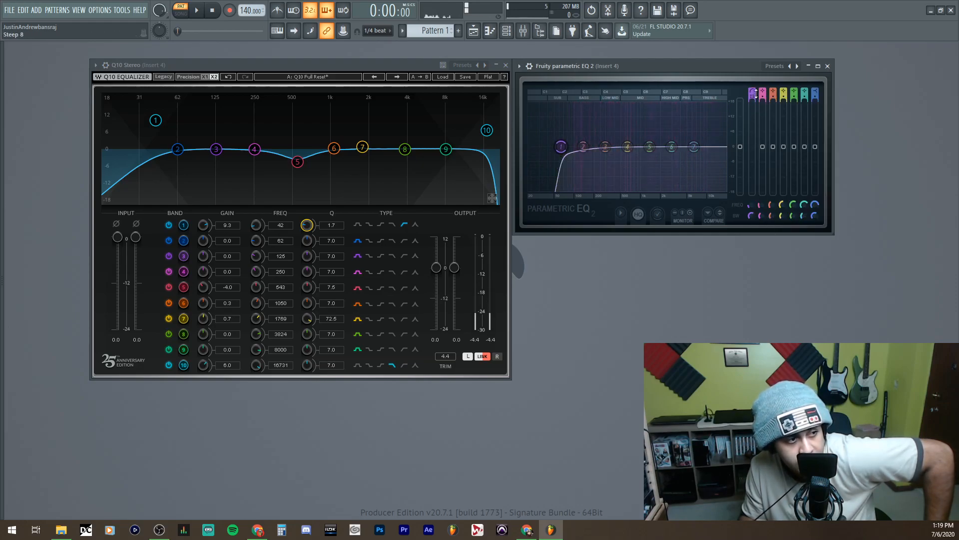
{"action": "left_click_drag", "start_coordinate": [753, 97], "coordinate": [752, 91]}
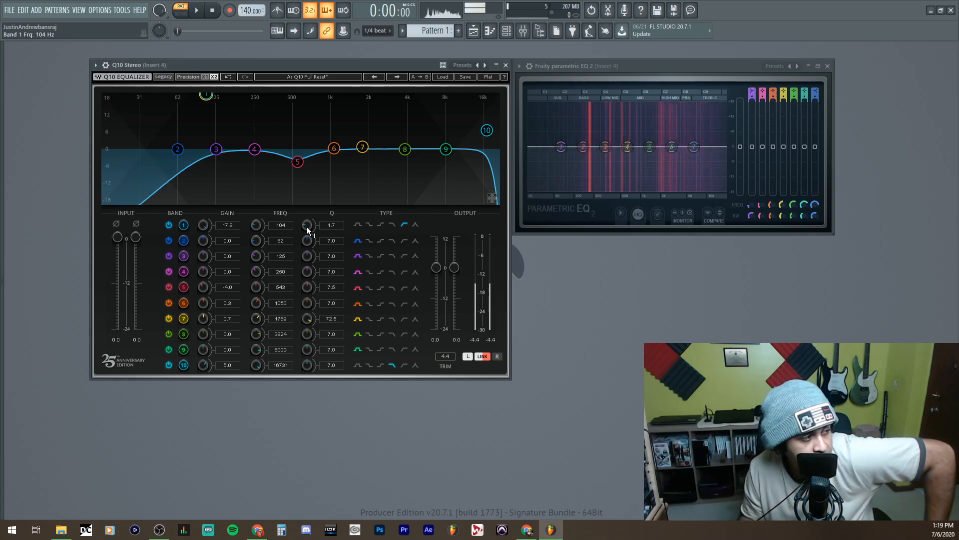
- Change Q10 band 1 to the pointed peak filter type at about 10.8 dB and 41 Hz, and boost band 7 to about 4.2 dB at 1954 Hz
{"action": "left_click_drag", "start_coordinate": [206, 94], "coordinate": [154, 115]}
{"action": "mouse_move", "coordinate": [362, 147]}
{"action": "left_mouse_down"}
{"action": "mouse_move", "coordinate": [376, 154]}
{"action": "mouse_move", "coordinate": [374, 125]}
{"action": "mouse_move", "coordinate": [371, 142]}
{"action": "left_mouse_up"}
{"action": "left_click", "coordinate": [416, 225]}
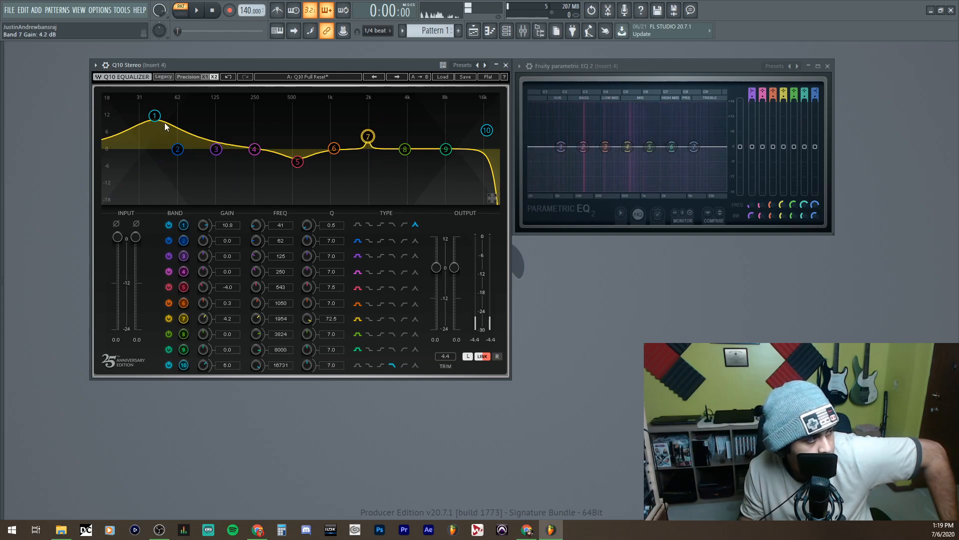
{"action": "left_click", "coordinate": [415, 225]}
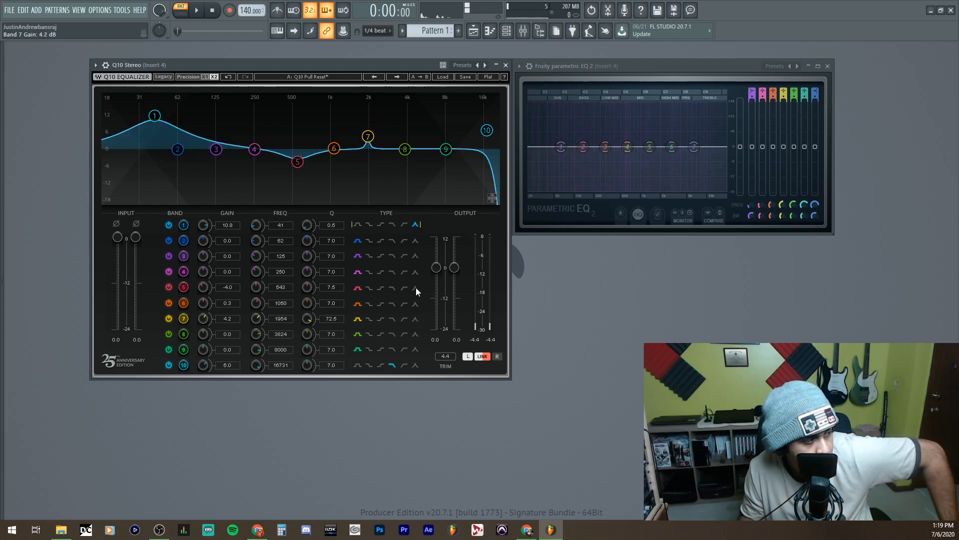
- Change band 4 to the pointed peak filter type and sweep a strong boost down to about 15.2 dB at 2764 Hz
{"action": "left_click", "coordinate": [416, 272]}
{"action": "left_click_drag", "start_coordinate": [256, 150], "coordinate": [420, 94]}
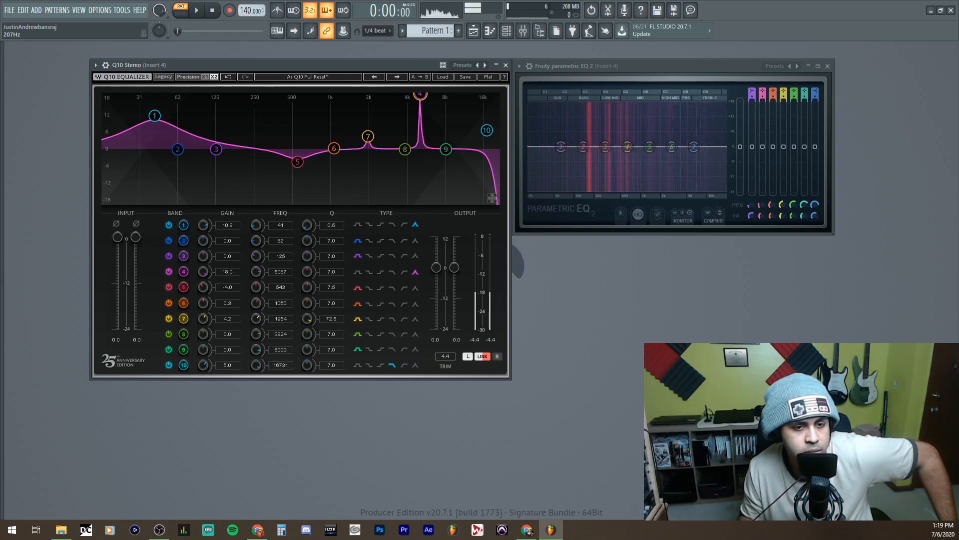
{"action": "mouse_move", "coordinate": [420, 94]}
{"action": "left_mouse_down"}
{"action": "mouse_move", "coordinate": [433, 151]}
{"action": "mouse_move", "coordinate": [421, 95]}
{"action": "mouse_move", "coordinate": [430, 130]}
{"action": "mouse_move", "coordinate": [435, 95]}
{"action": "mouse_move", "coordinate": [392, 93]}
{"action": "mouse_move", "coordinate": [405, 94]}
{"action": "left_mouse_up"}
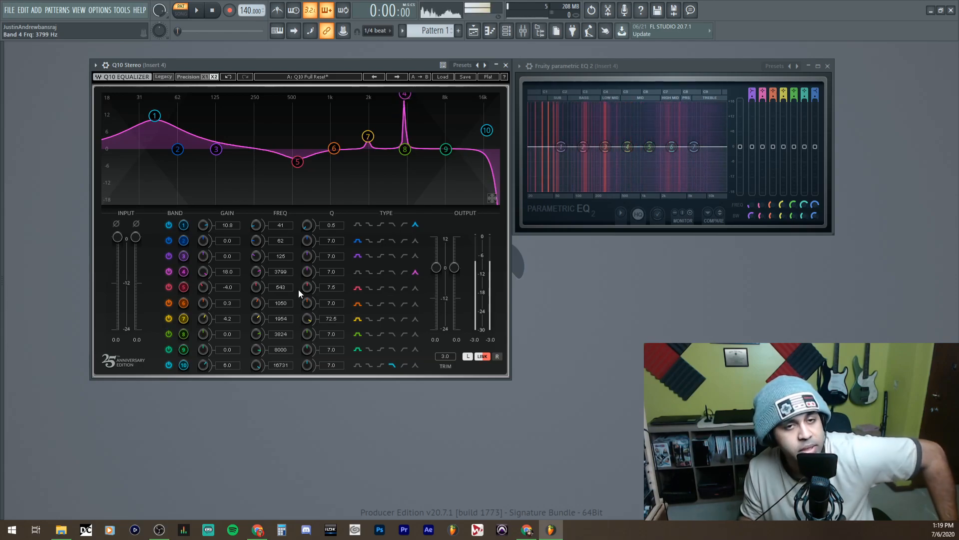
{"action": "left_click_drag", "start_coordinate": [405, 94], "coordinate": [387, 102]}
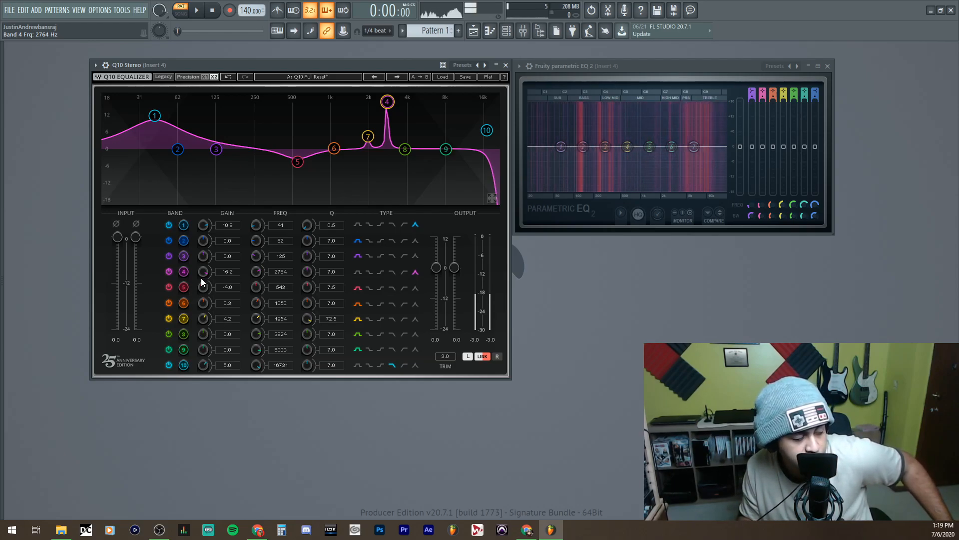
- Turn band 4 into a narrow cut of about -2.6 dB with a Q of 100
{"action": "left_click_drag", "start_coordinate": [199, 274], "coordinate": [199, 300]}
{"action": "left_click_drag", "start_coordinate": [307, 276], "coordinate": [307, 264]}
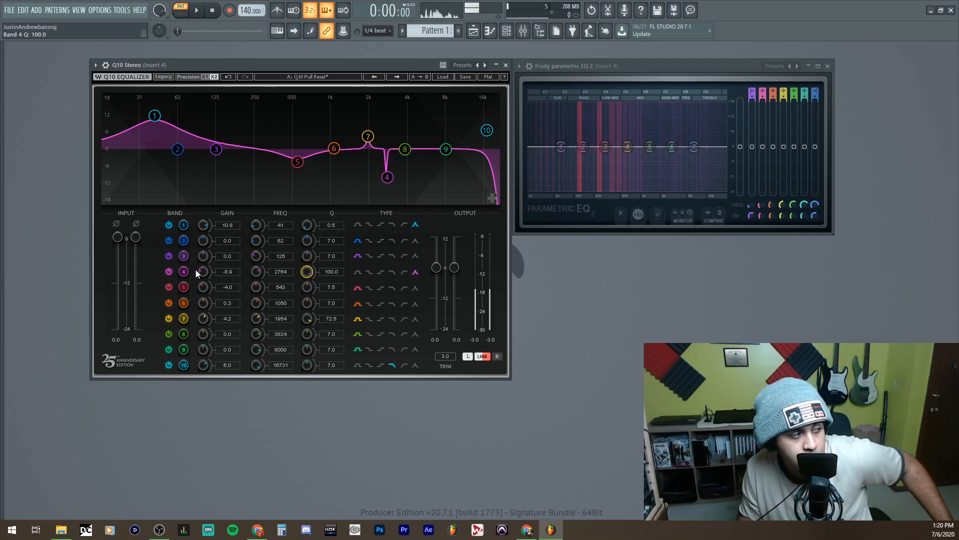
{"action": "left_click_drag", "start_coordinate": [205, 274], "coordinate": [206, 266]}
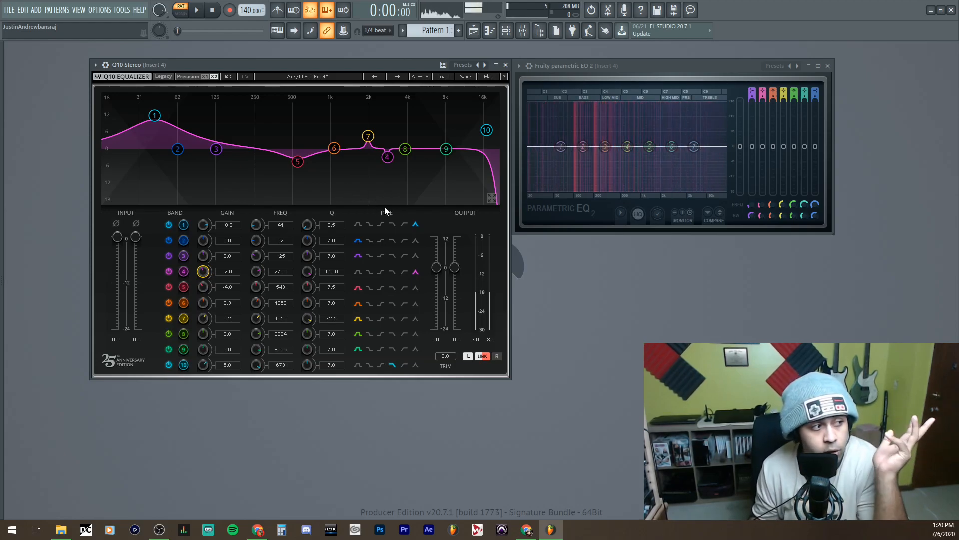
- Unlink the stereo channels, boost band 5 on the left channel to about 16.4 dB at 937 Hz, and switch to editing the right channel
{"action": "left_click", "coordinate": [483, 357]}
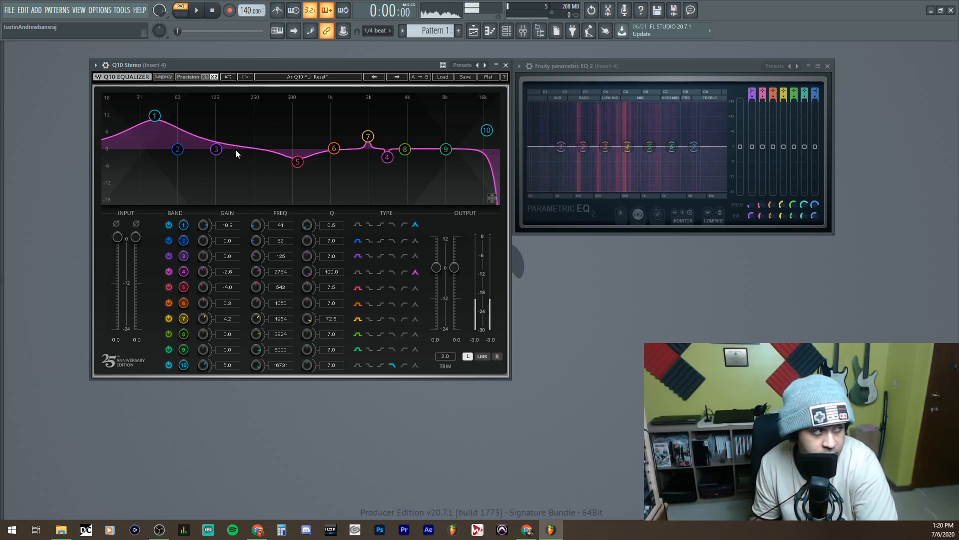
{"action": "left_click_drag", "start_coordinate": [295, 163], "coordinate": [327, 98]}
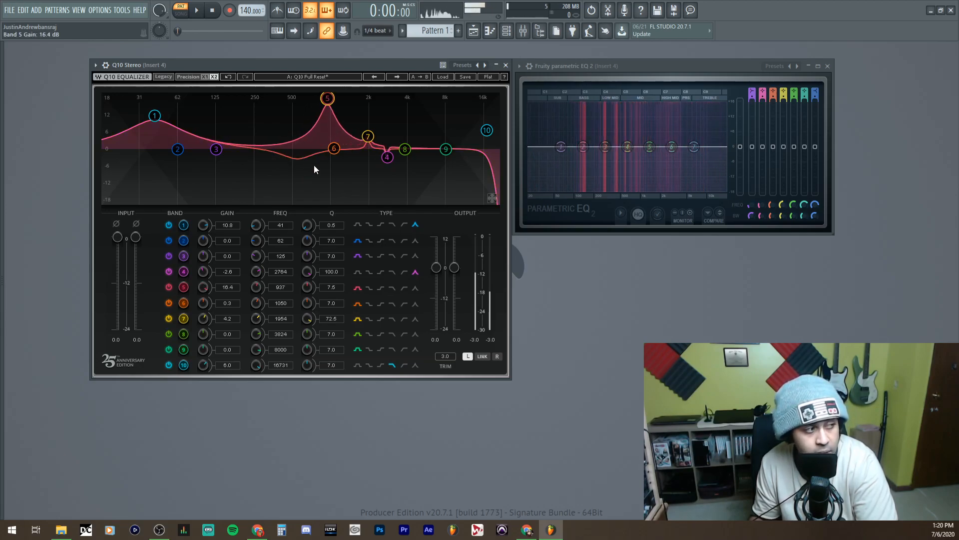
{"action": "left_click", "coordinate": [497, 356]}
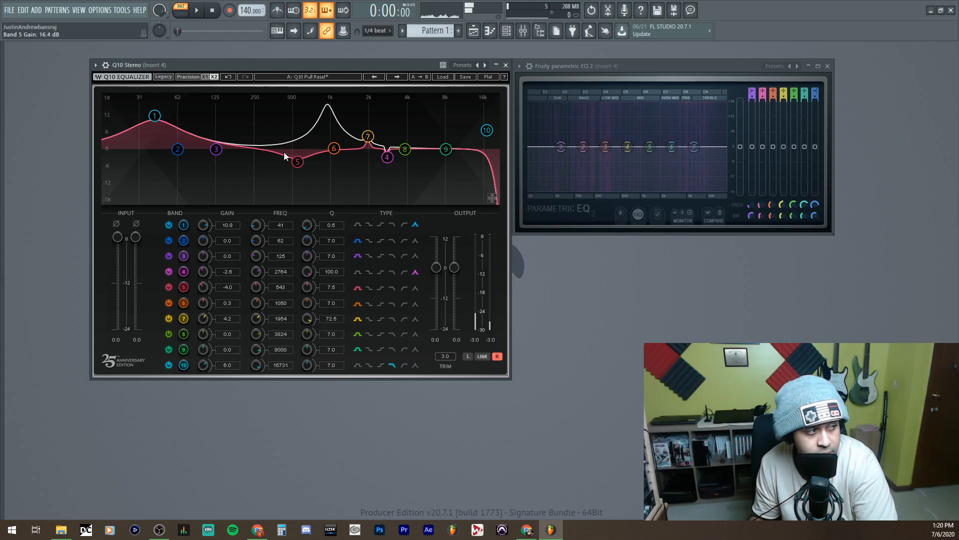
- Lower the left channel's band 5 to about 4.2 dB at 723 Hz, boost band 8, and return to editing the right channel
{"action": "left_click", "coordinate": [467, 356]}
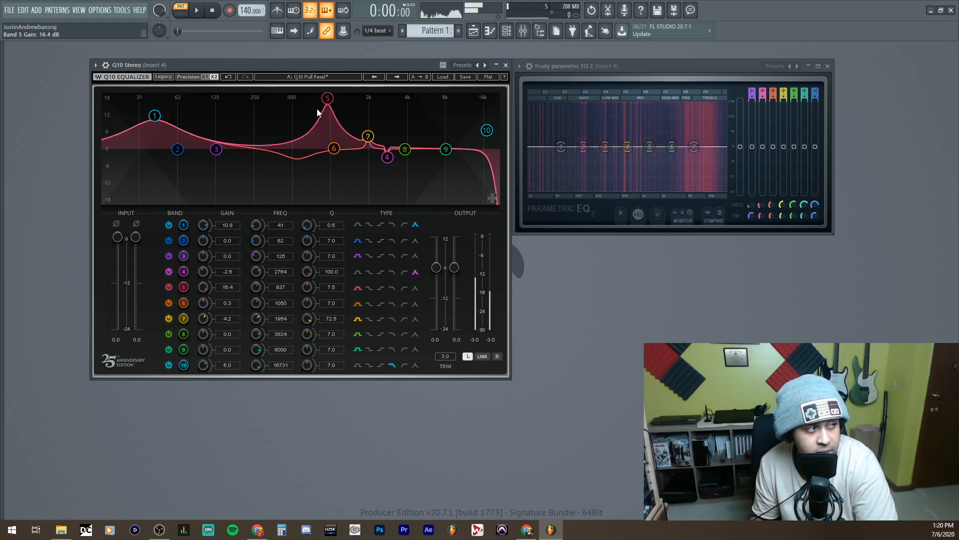
{"action": "left_click_drag", "start_coordinate": [326, 99], "coordinate": [313, 136]}
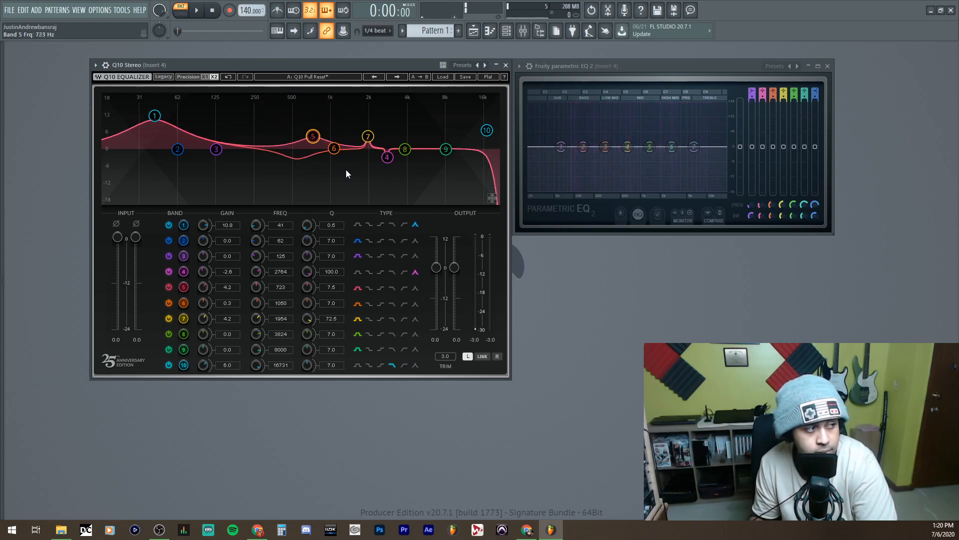
{"action": "left_click_drag", "start_coordinate": [409, 148], "coordinate": [443, 119]}
{"action": "left_click", "coordinate": [497, 358]}
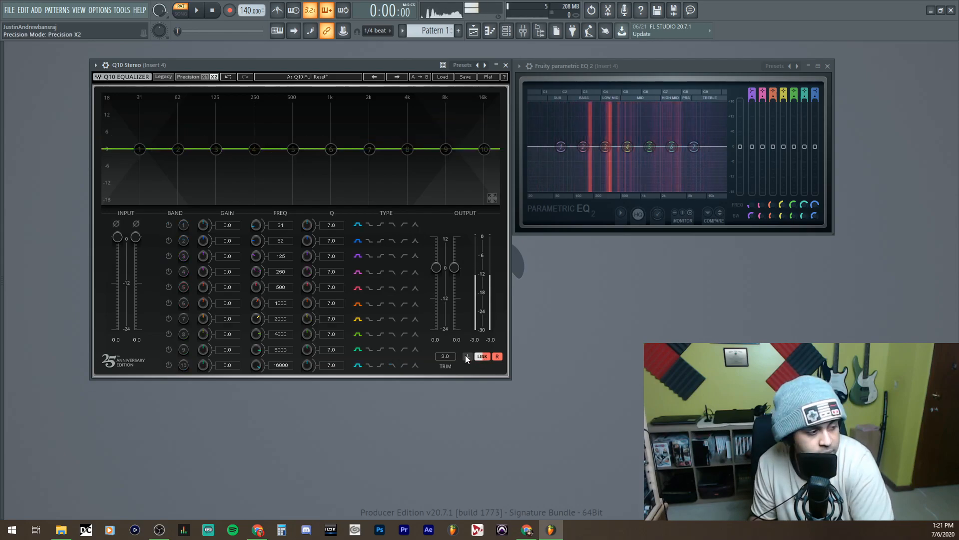
- Switch the Q10 to its Legacy interface, load the first vocal preset among the user presets, and move the plugin nearer the workspace centre
{"action": "left_click", "coordinate": [466, 356]}
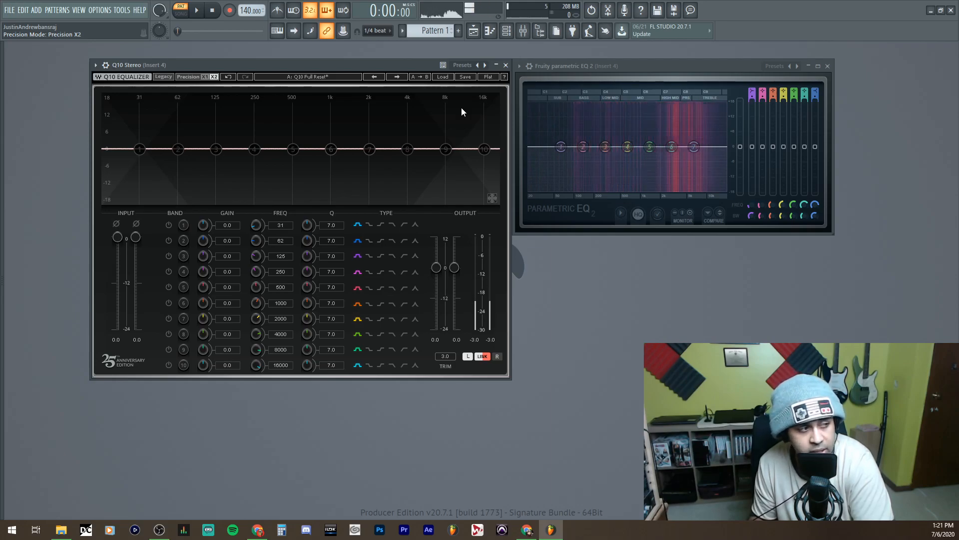
{"action": "left_click", "coordinate": [162, 77]}
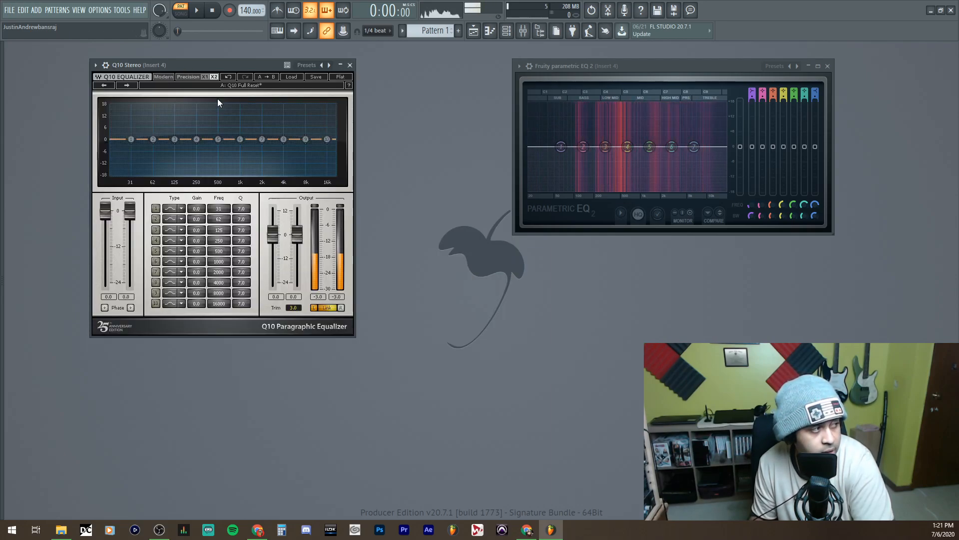
{"action": "left_click", "coordinate": [293, 84]}
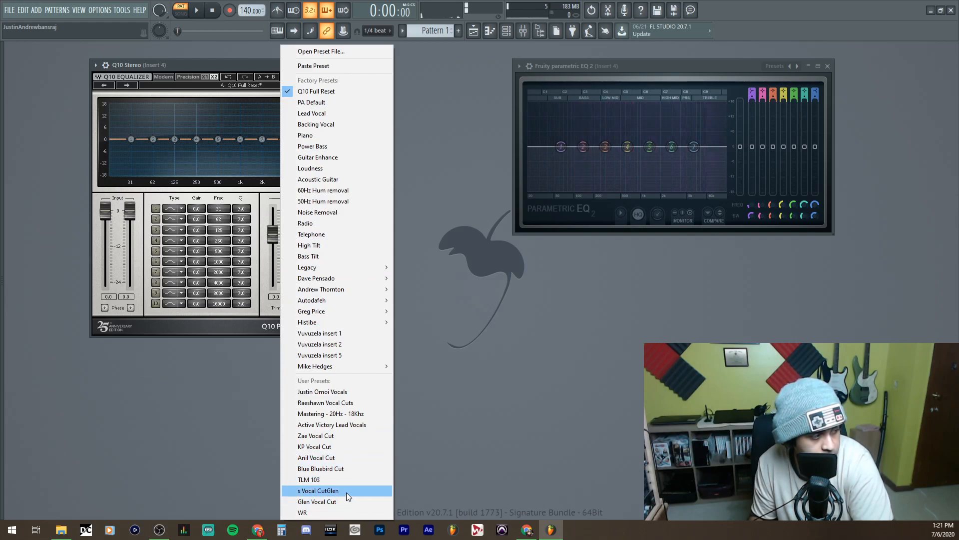
{"action": "left_click", "coordinate": [338, 390]}
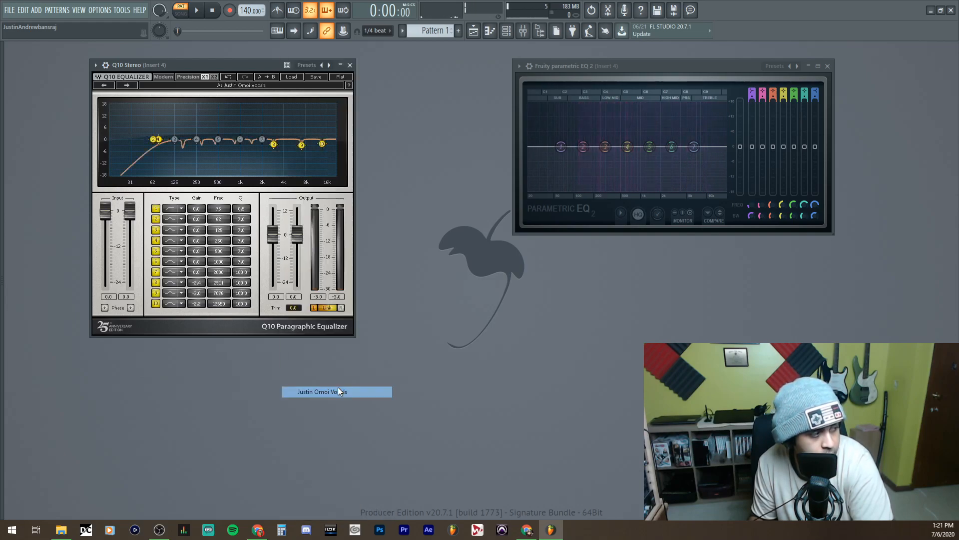
{"action": "left_click_drag", "start_coordinate": [233, 65], "coordinate": [361, 90]}
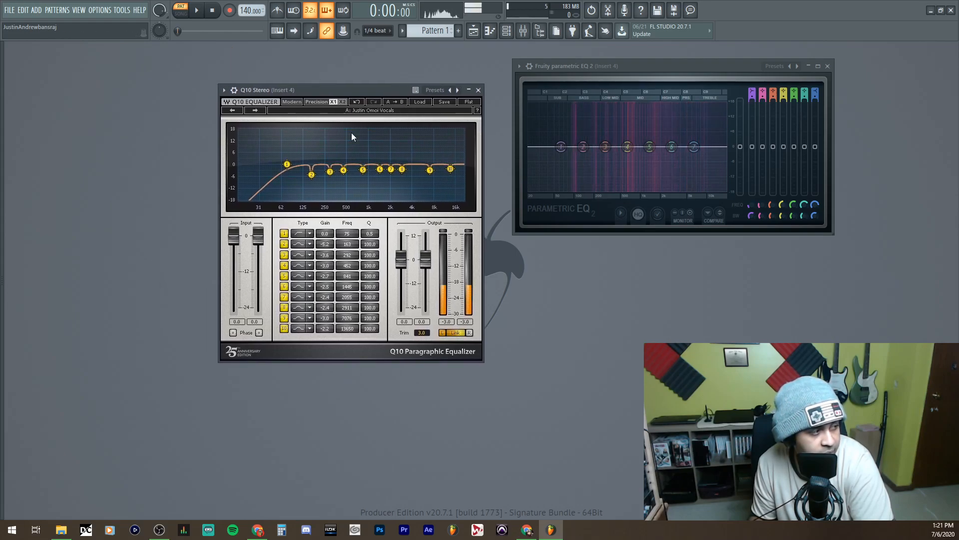
- Try the Pro Q filter type on bands 2 and 3, and set both bands back to Band Pass
{"action": "left_click", "coordinate": [310, 234]}
{"action": "left_click", "coordinate": [309, 277]}
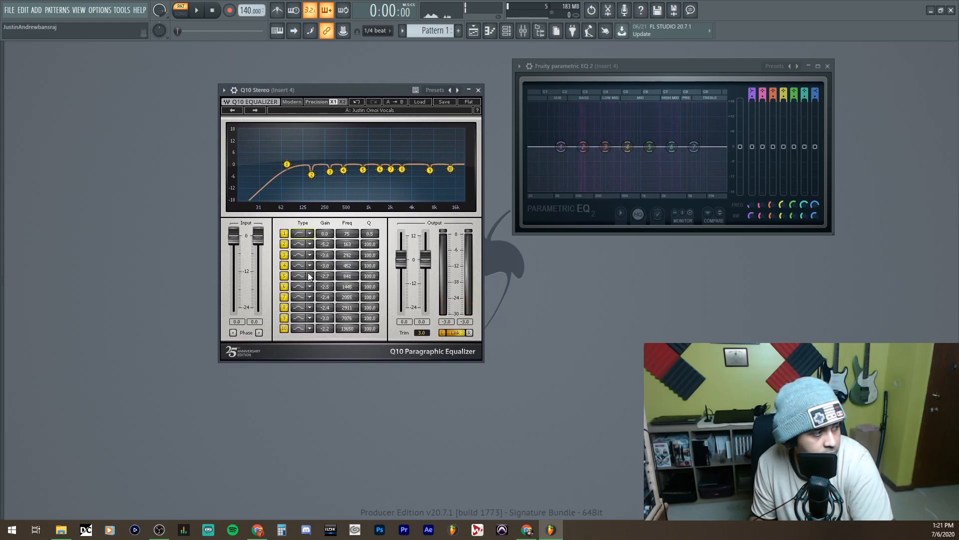
{"action": "left_click", "coordinate": [310, 244]}
{"action": "left_click", "coordinate": [341, 309]}
{"action": "left_click", "coordinate": [310, 255]}
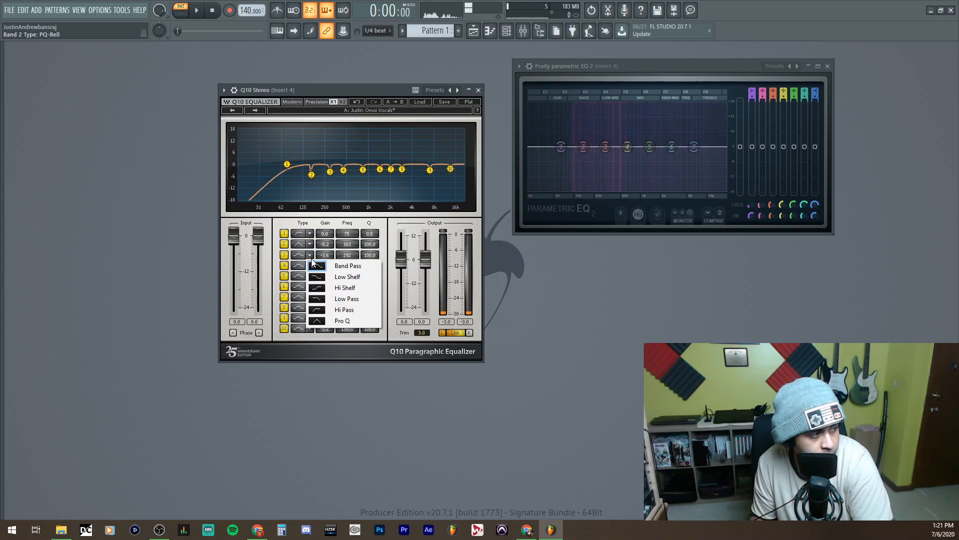
{"action": "left_click", "coordinate": [342, 320]}
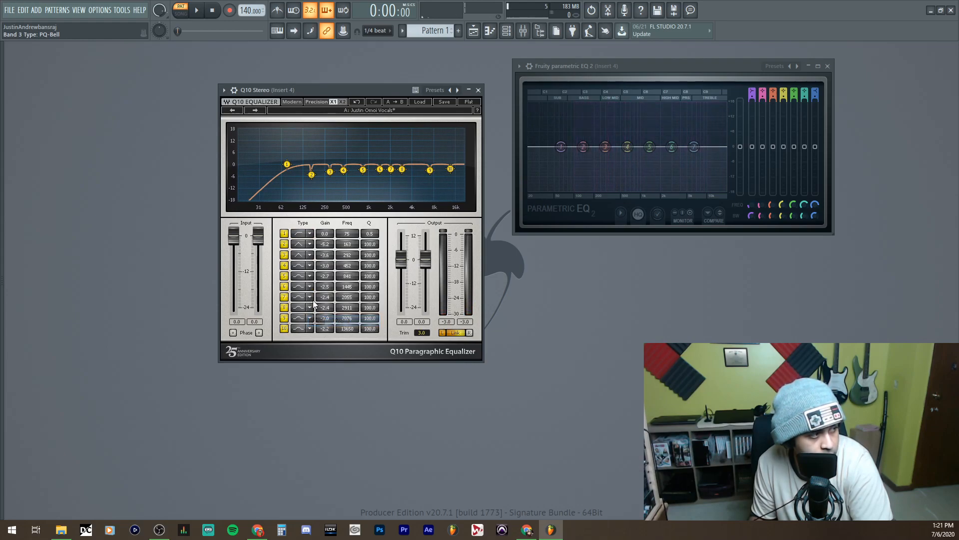
{"action": "left_click", "coordinate": [311, 255]}
{"action": "left_click", "coordinate": [346, 265]}
{"action": "left_click", "coordinate": [311, 244]}
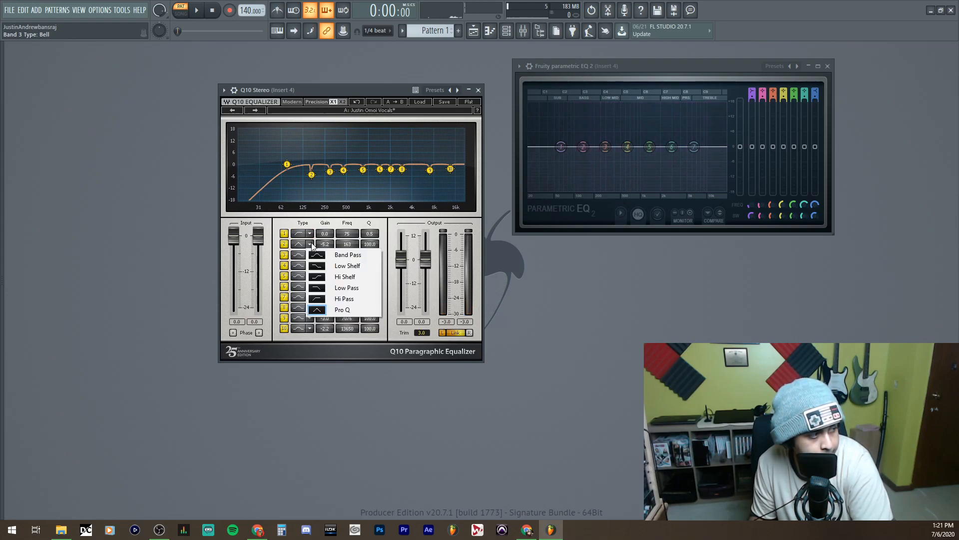
{"action": "left_click", "coordinate": [346, 255]}
- Return the Q10 to its Modern interface and boost band 7 to 18.0 dB at 2026 Hz with the pointed peak filter type
{"action": "left_click", "coordinate": [294, 104]}
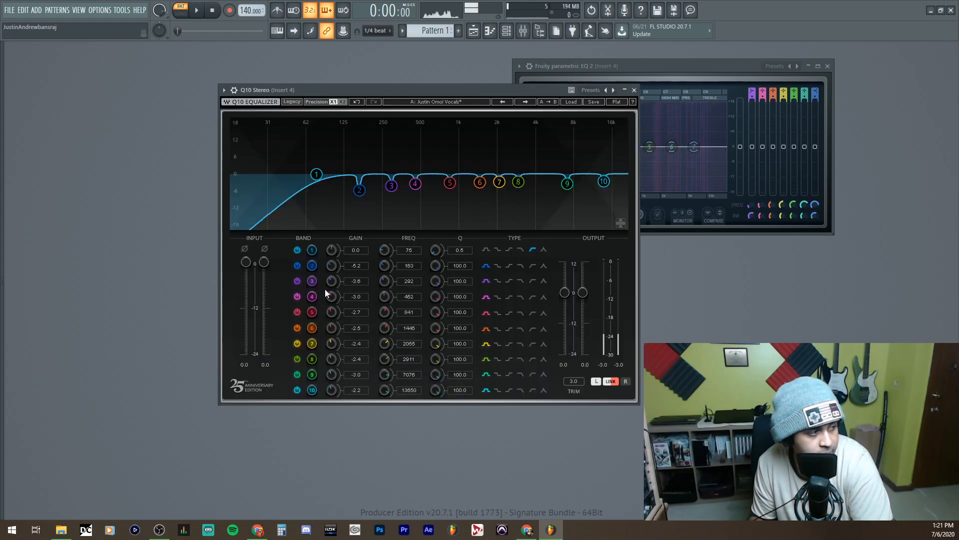
{"action": "left_click_drag", "start_coordinate": [337, 345], "coordinate": [337, 295]}
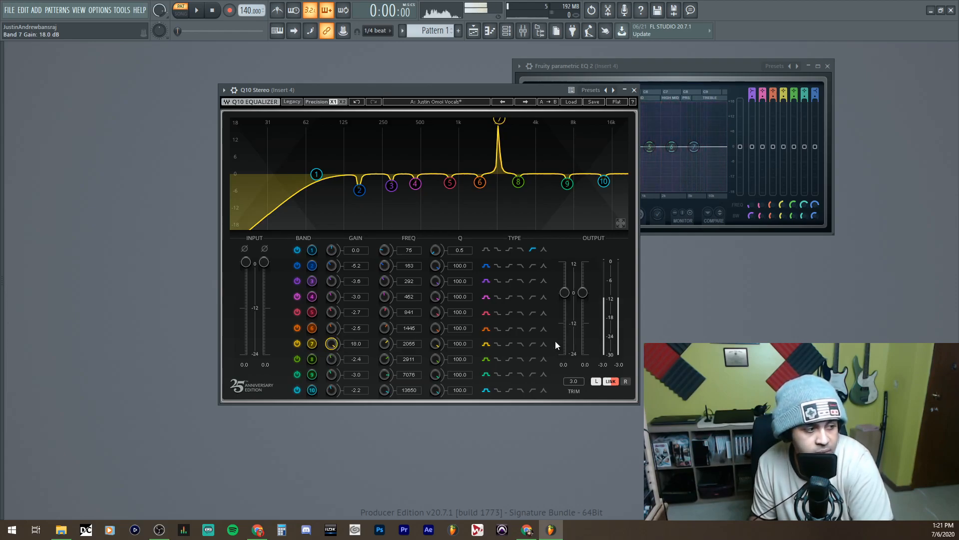
{"action": "left_click", "coordinate": [542, 345]}
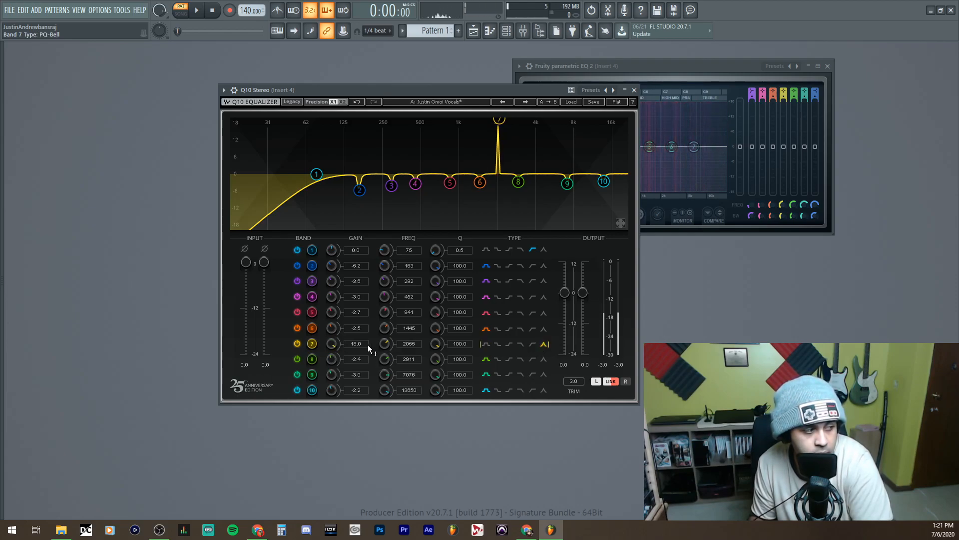
{"action": "left_click_drag", "start_coordinate": [384, 343], "coordinate": [384, 342]}
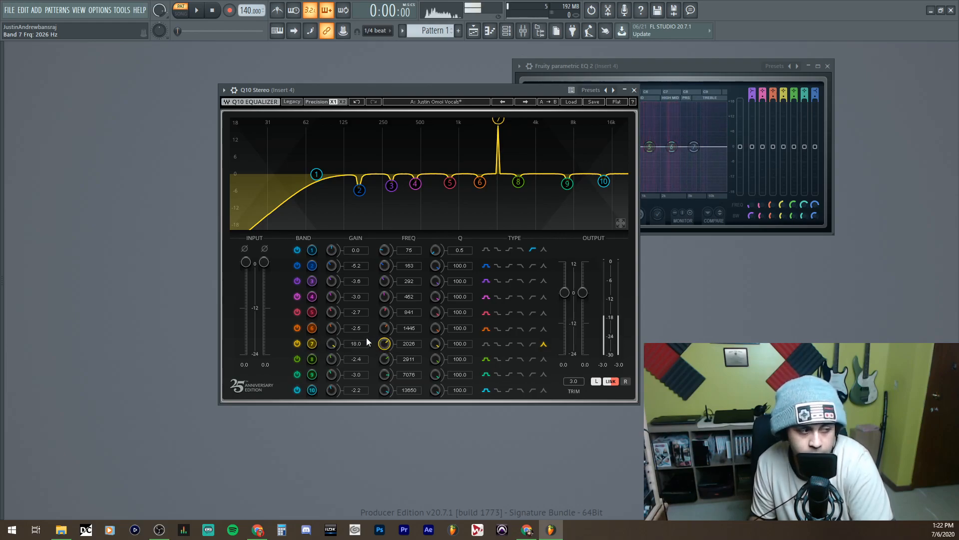
- Set band 7 back to the bell filter type and turn it into a -3.0 dB cut
{"action": "left_click", "coordinate": [486, 345]}
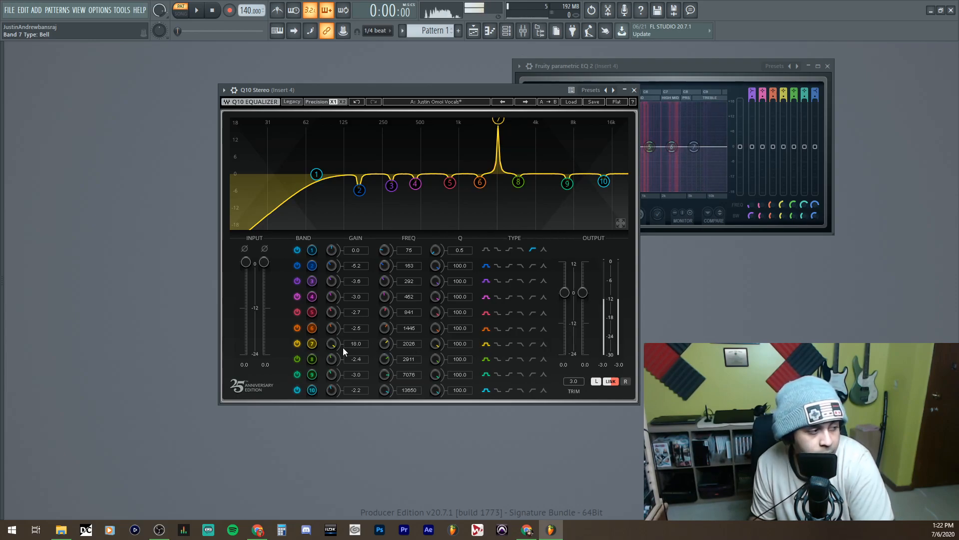
{"action": "left_click_drag", "start_coordinate": [334, 345], "coordinate": [335, 368]}
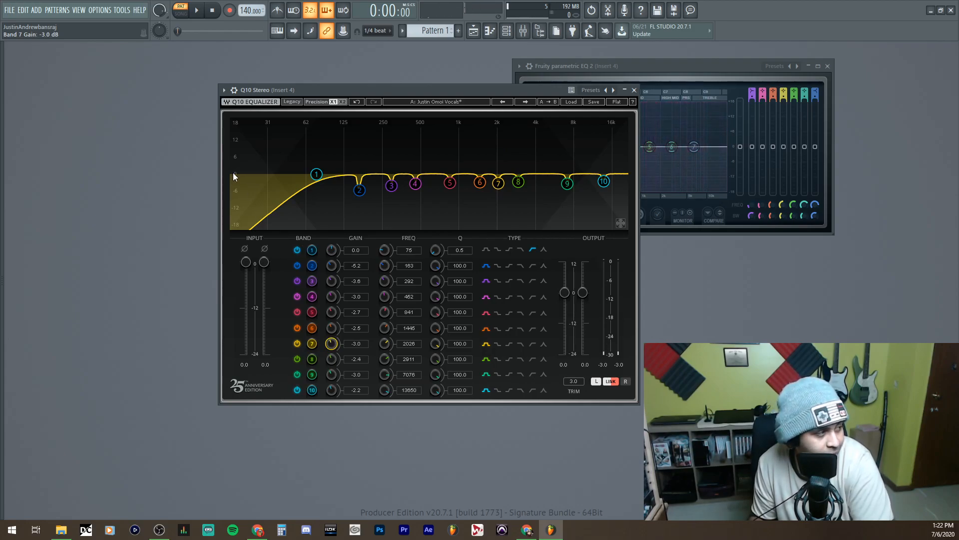
- Add Waves Q1 Stereo to slot 3 of mixer track Insert 4 and boost its band to about 5.1 dB near 2.7 kHz
{"action": "key", "text": "F9"}
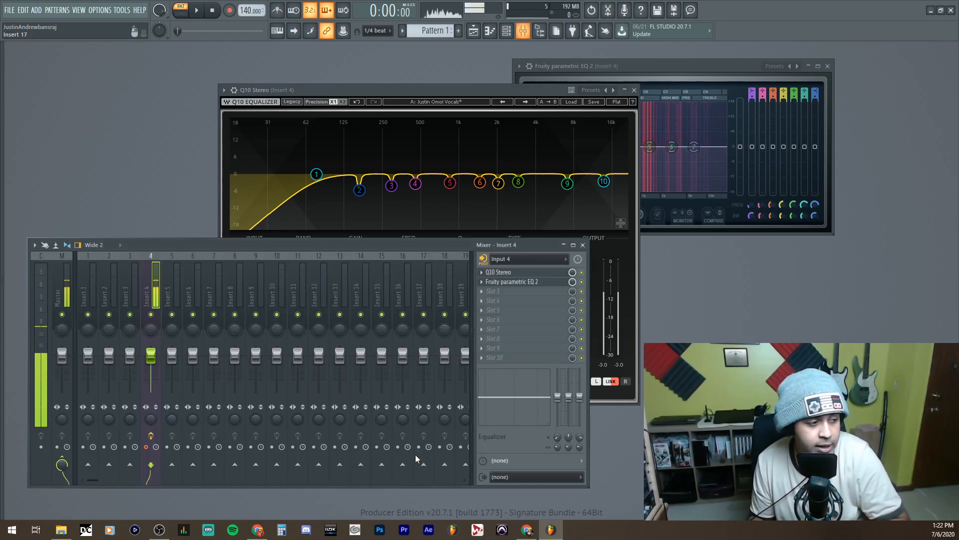
{"action": "left_click", "coordinate": [498, 291]}
{"action": "mouse_move", "coordinate": [498, 298]}
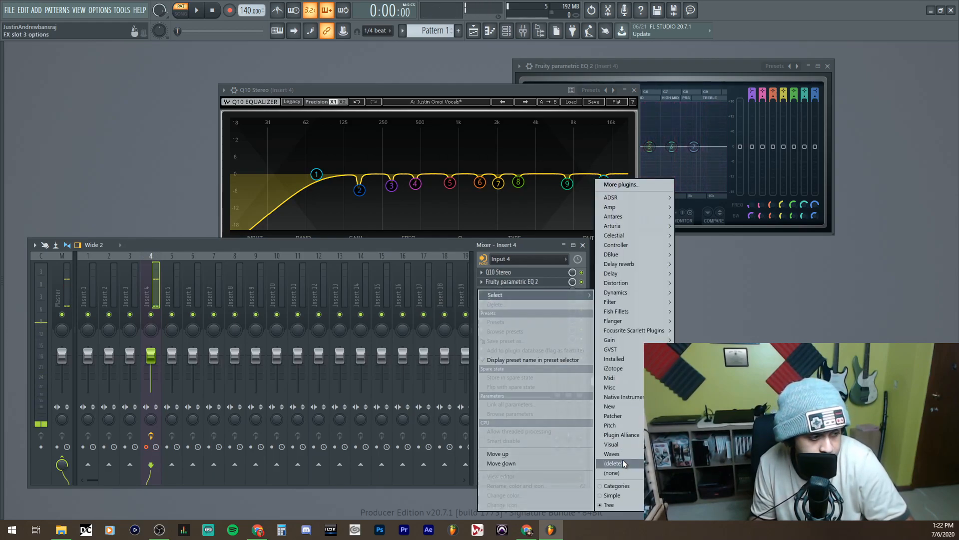
{"action": "mouse_move", "coordinate": [623, 454]}
{"action": "mouse_move", "coordinate": [364, 463]}
{"action": "mouse_move", "coordinate": [415, 379]}
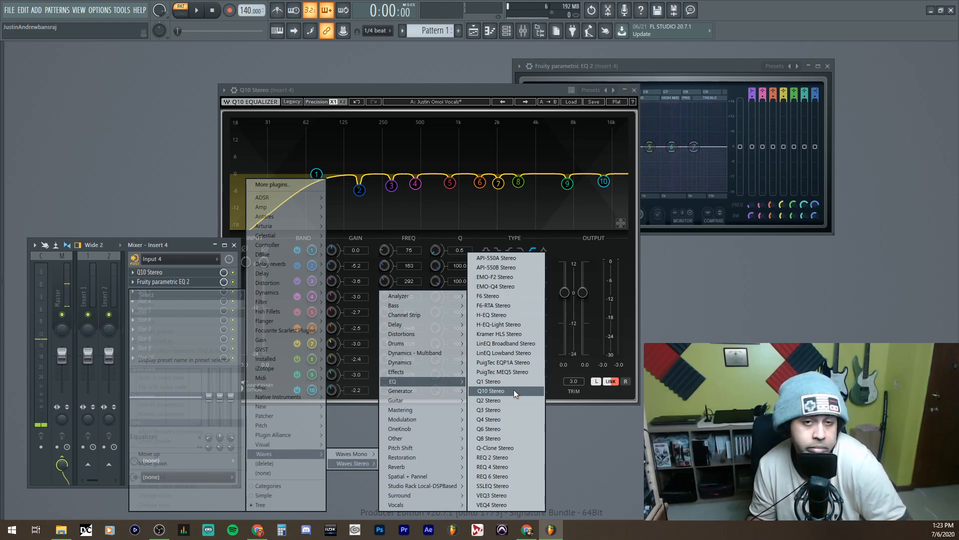
{"action": "left_click", "coordinate": [499, 381]}
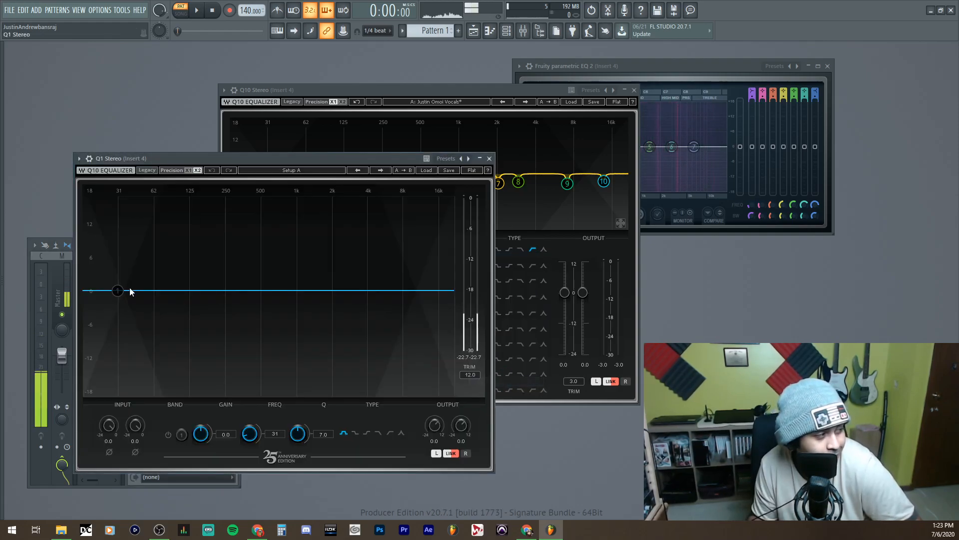
{"action": "left_click_drag", "start_coordinate": [119, 290], "coordinate": [347, 260]}
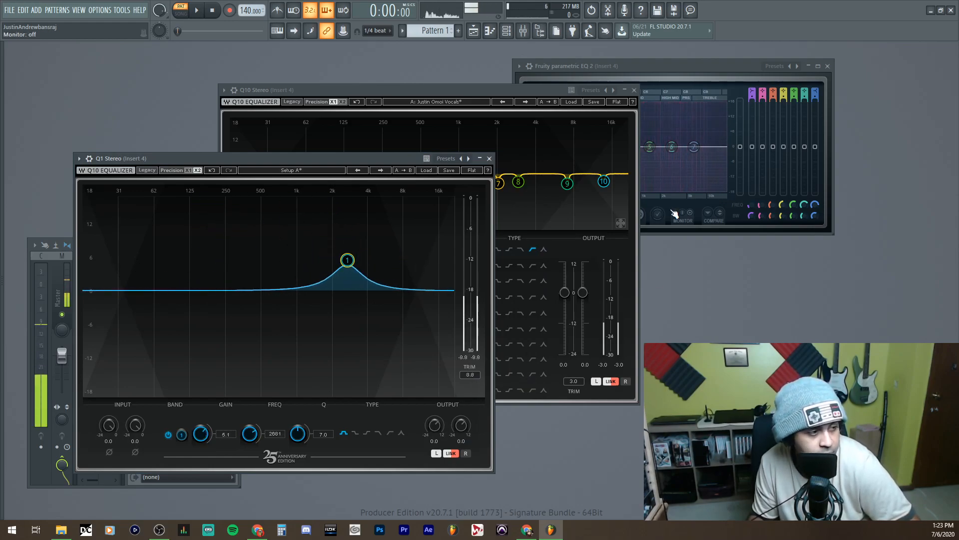
- Expand the Q10 graph to view the settings of bands 5 and 3 individually, and restore the full band list
{"action": "left_click", "coordinate": [617, 224]}
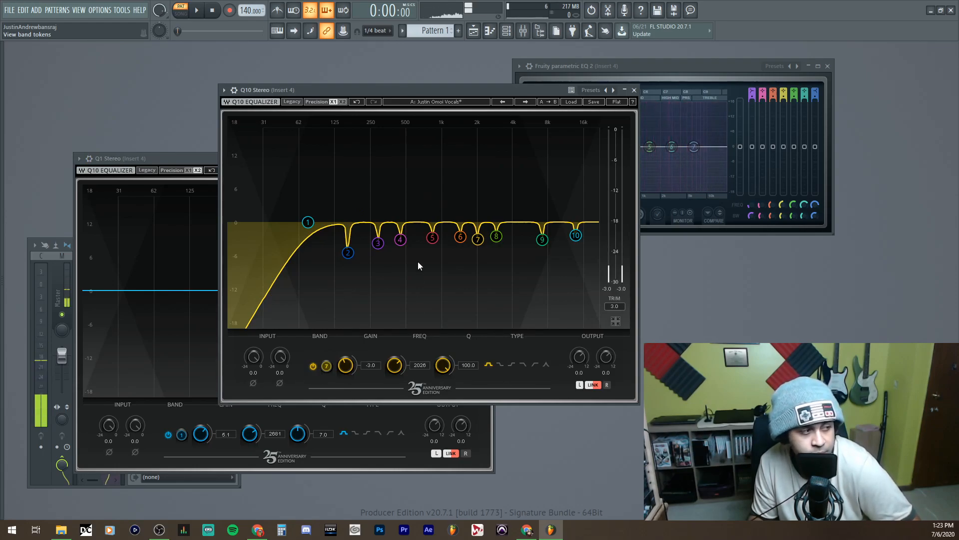
{"action": "left_click", "coordinate": [432, 239]}
{"action": "left_click", "coordinate": [381, 243]}
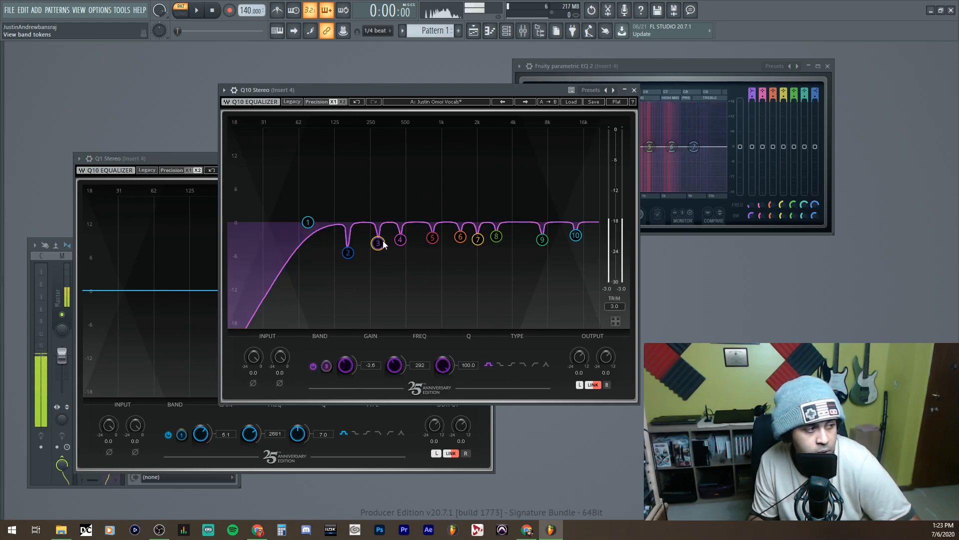
{"action": "left_click", "coordinate": [617, 320]}
- Bring the Q1 Stereo plugin forward and shift its band to about 3.6 dB at 4817 Hz
{"action": "left_click", "coordinate": [129, 160]}
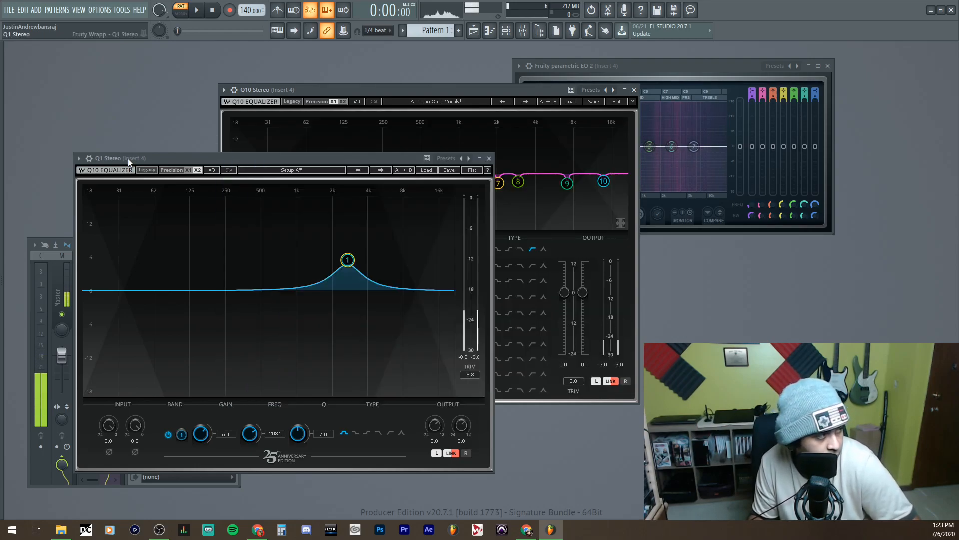
{"action": "left_click_drag", "start_coordinate": [251, 272], "coordinate": [385, 278]}
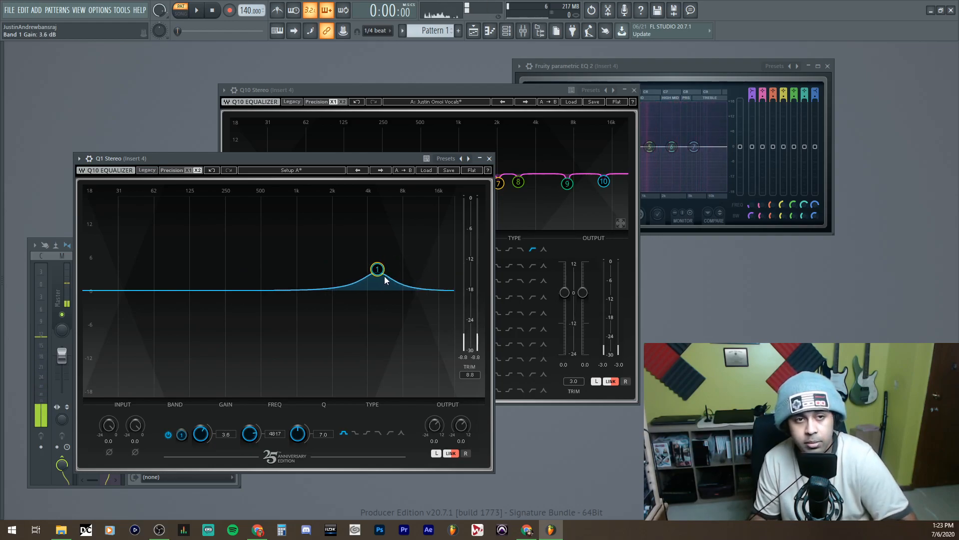